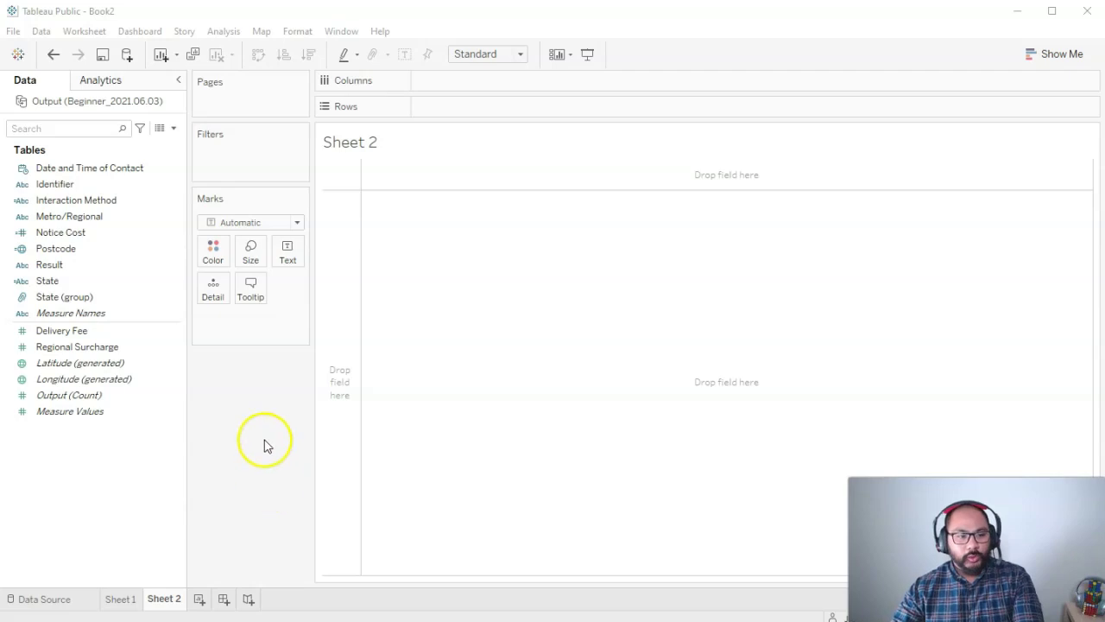
Point out the State (group) and measure fields in the data pane
{"action": "left_click", "coordinate": [135, 298]}
{"action": "left_click", "coordinate": [128, 314]}
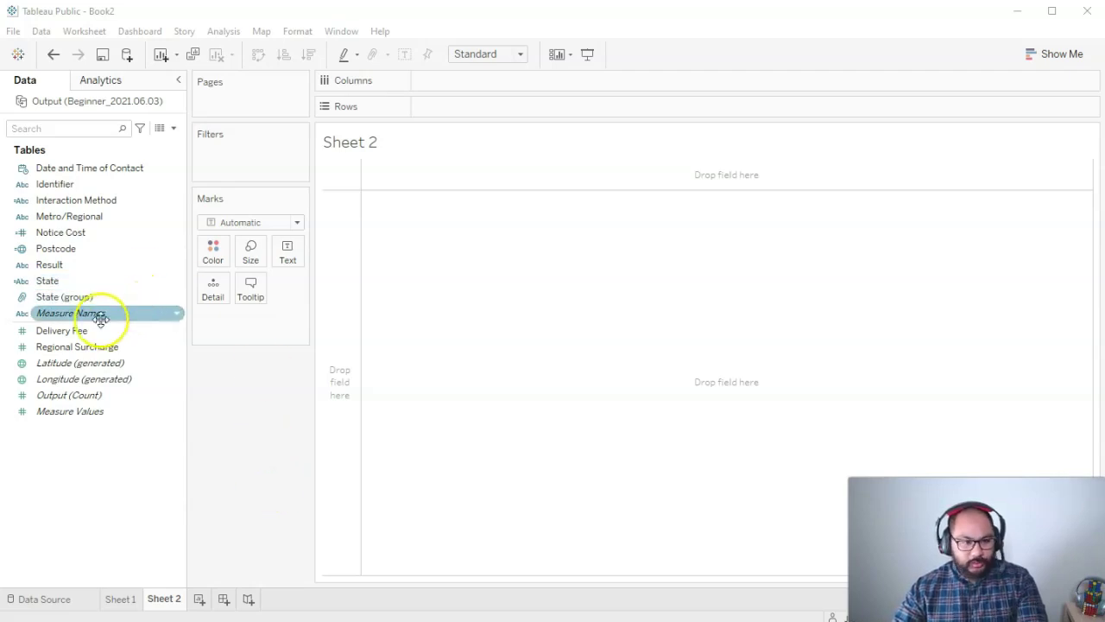
{"action": "mouse_move", "coordinate": [11, 365]}
{"action": "left_mouse_down"}
{"action": "mouse_move", "coordinate": [157, 425]}
{"action": "mouse_move", "coordinate": [151, 335]}
{"action": "left_mouse_up"}
{"action": "key", "text": "Escape"}
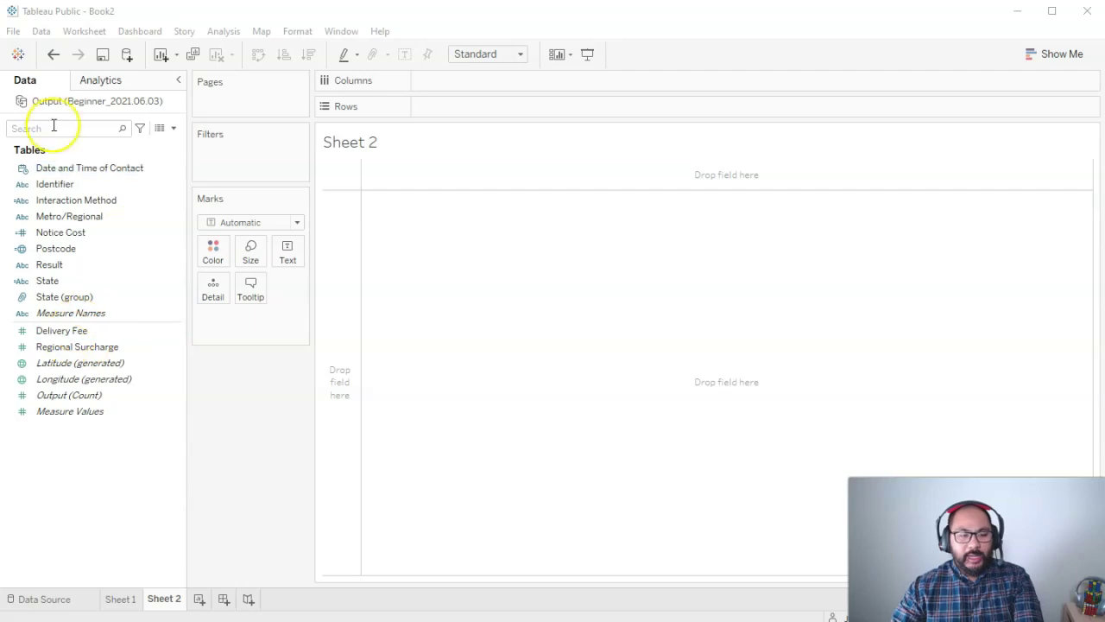
{"action": "left_click", "coordinate": [52, 297]}
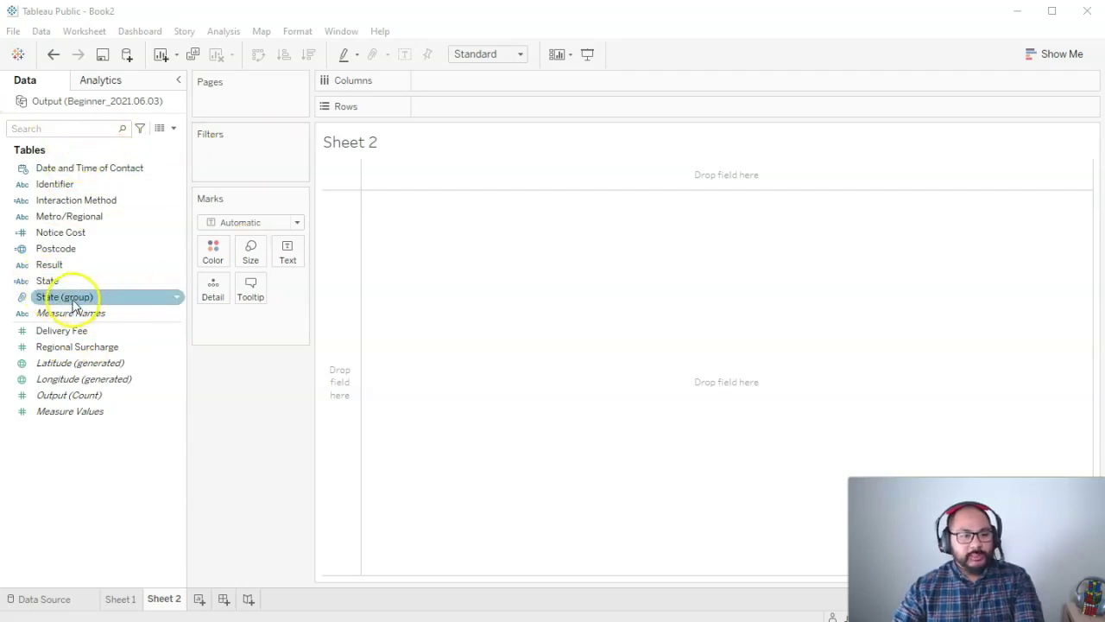
{"action": "left_click", "coordinate": [62, 303]}
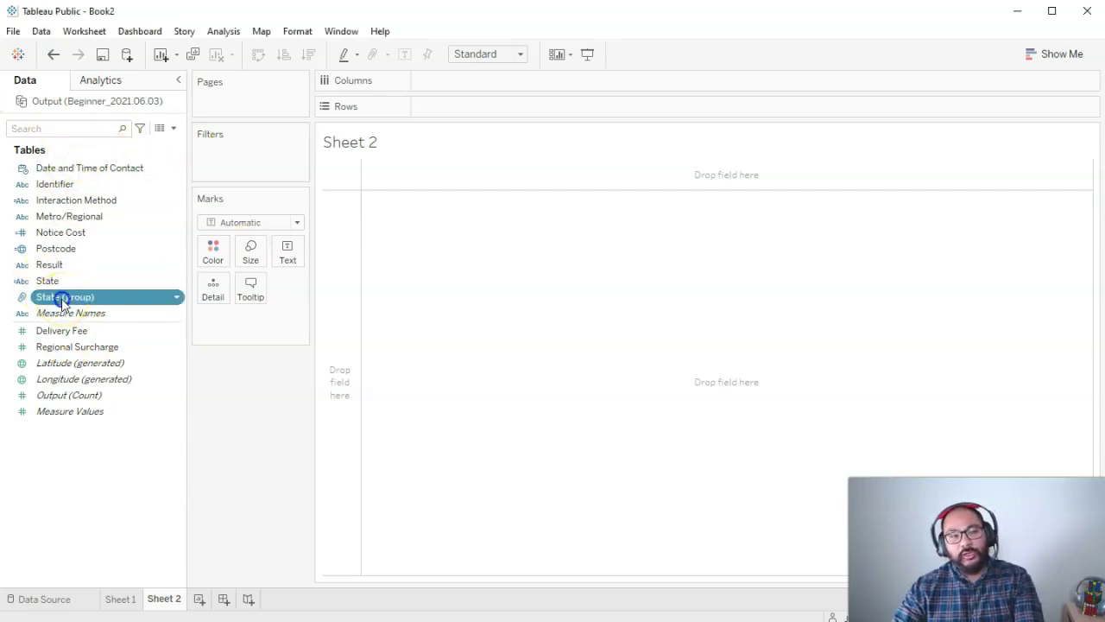
{"action": "left_click", "coordinate": [62, 300]}
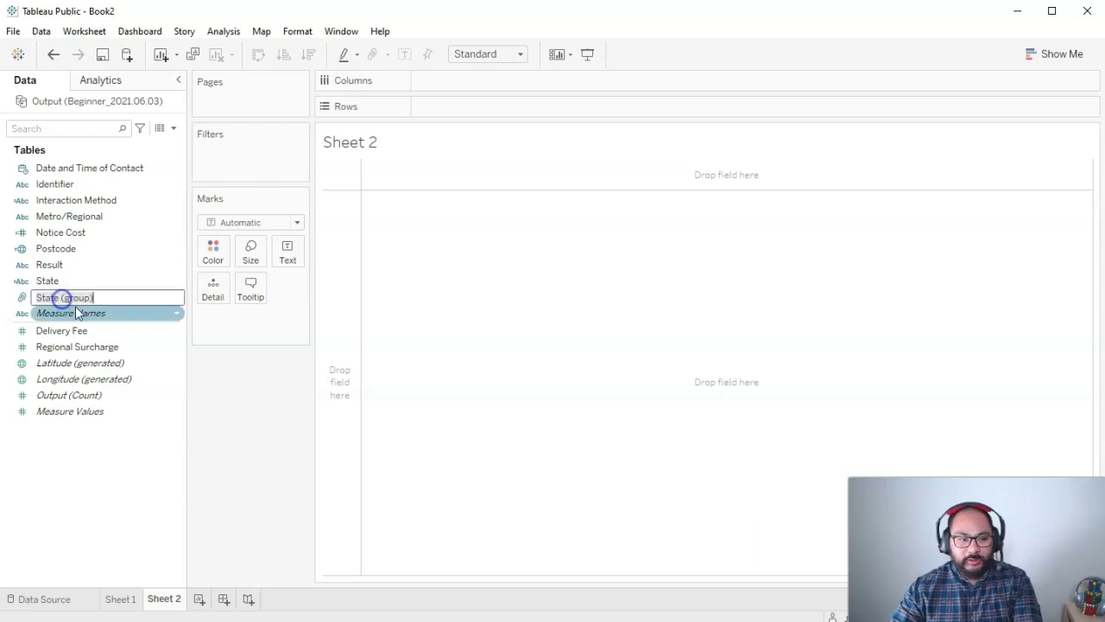
Put State (group) on Rows and Delivery Fee on Text, then Delivery Fee on Columns as bars
{"action": "left_click_drag", "start_coordinate": [74, 296], "coordinate": [341, 227]}
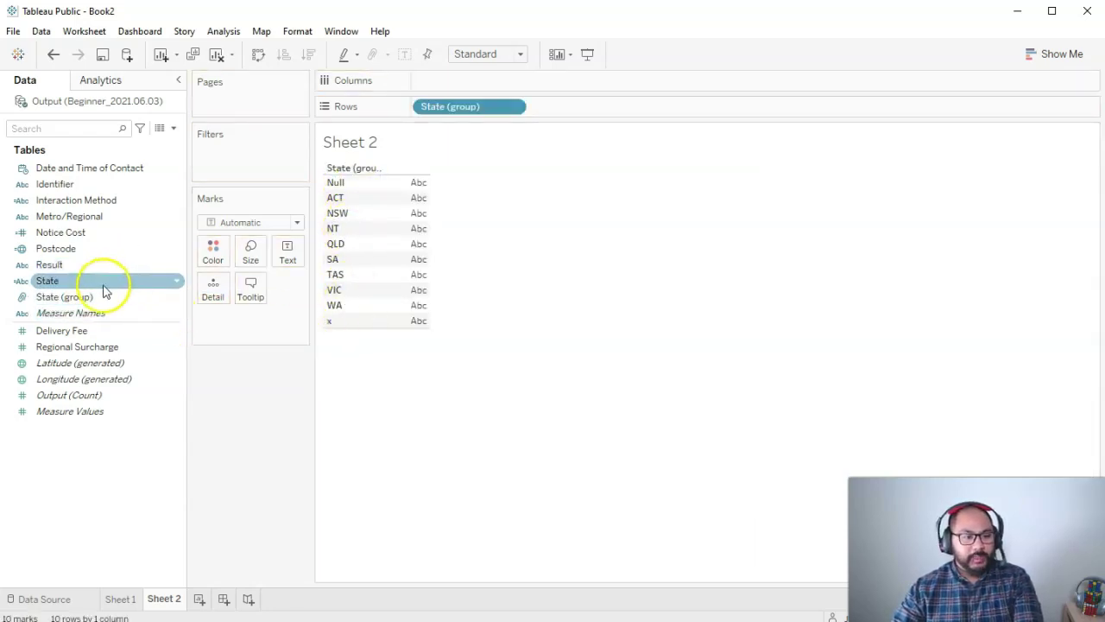
{"action": "left_click_drag", "start_coordinate": [65, 336], "coordinate": [290, 259]}
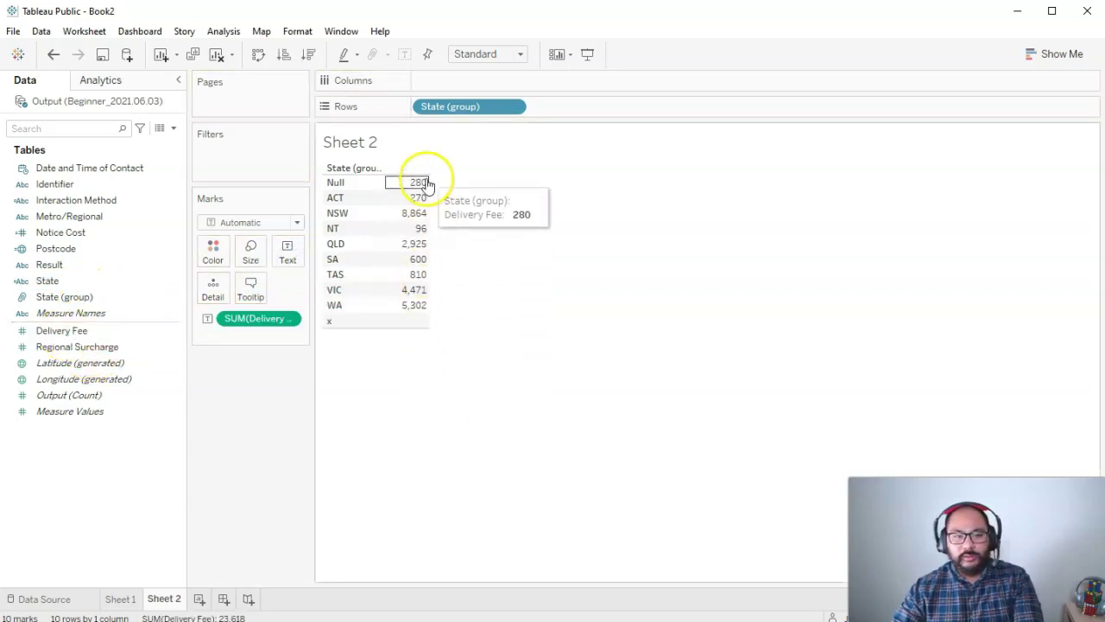
{"action": "left_click", "coordinate": [58, 335]}
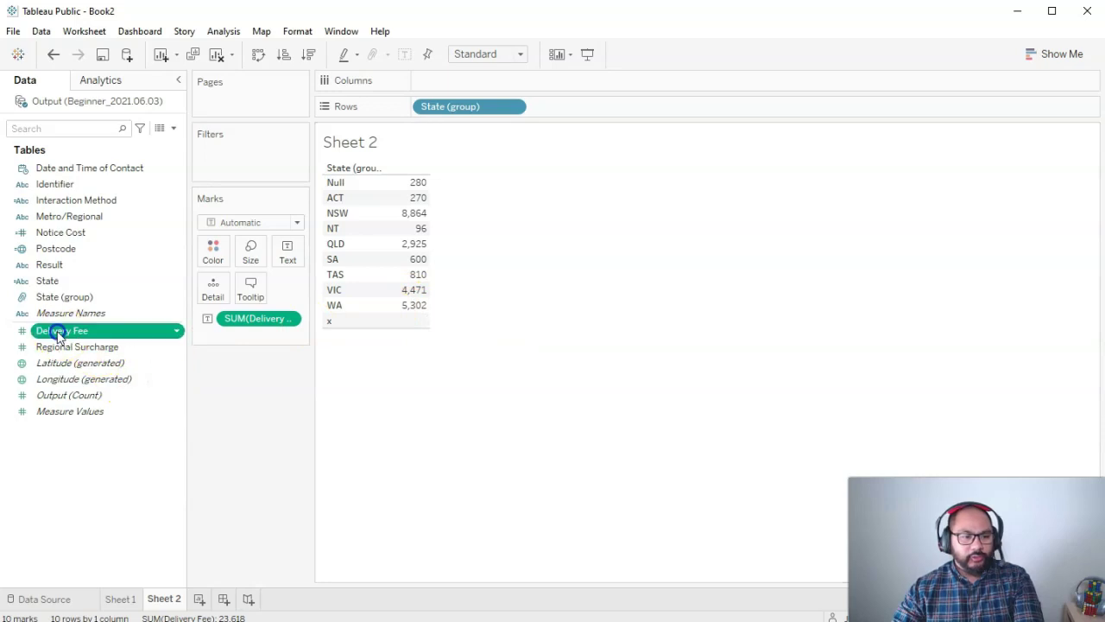
{"action": "left_click_drag", "start_coordinate": [58, 336], "coordinate": [458, 81]}
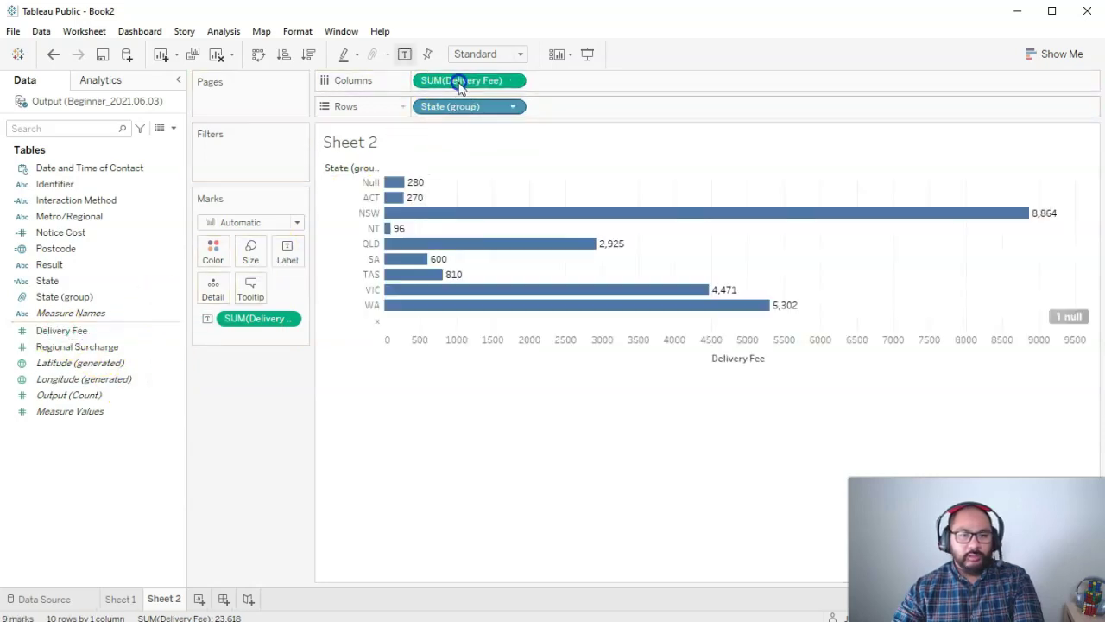
Sort the state bars ascending, make rows taller with Ctrl+Up and widen the state column
{"action": "left_click", "coordinate": [286, 52]}
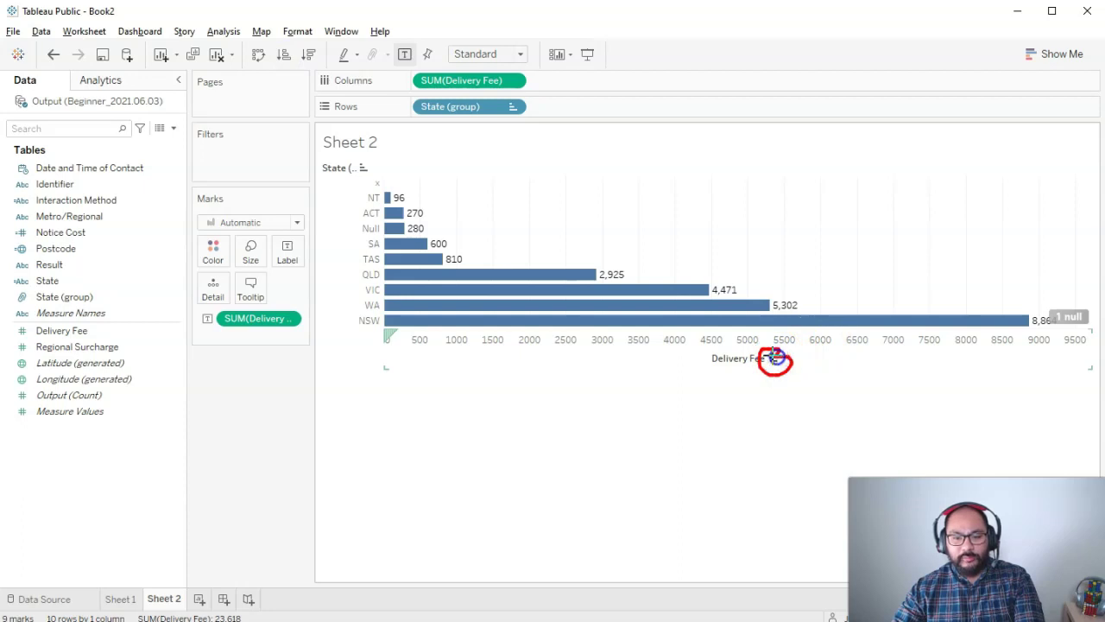
{"action": "right_click", "coordinate": [455, 108]}
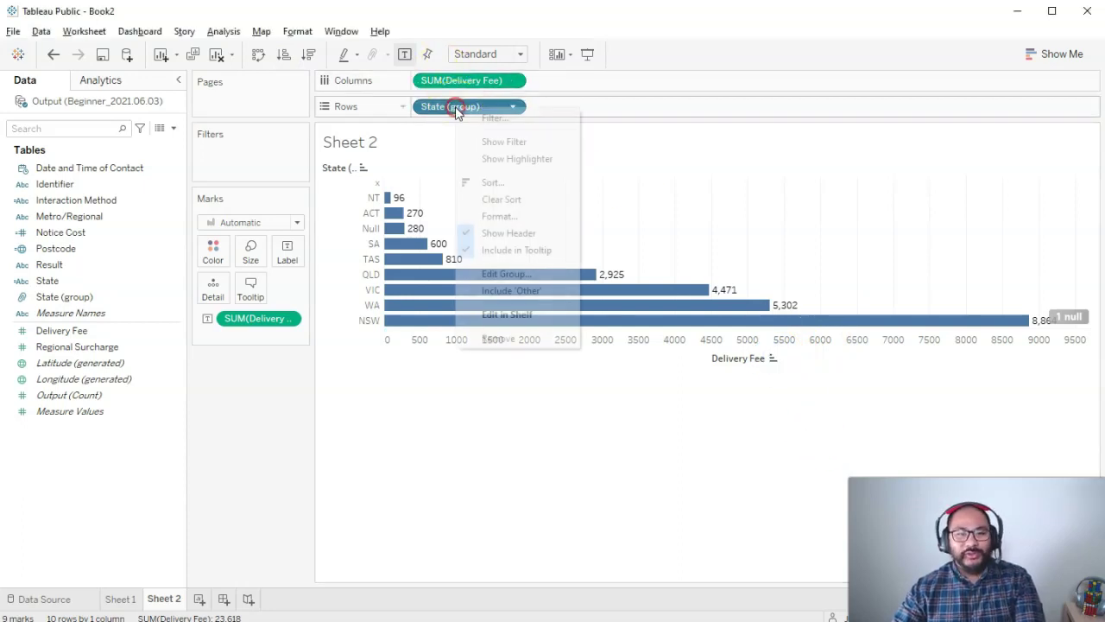
{"action": "left_click", "coordinate": [933, 187]}
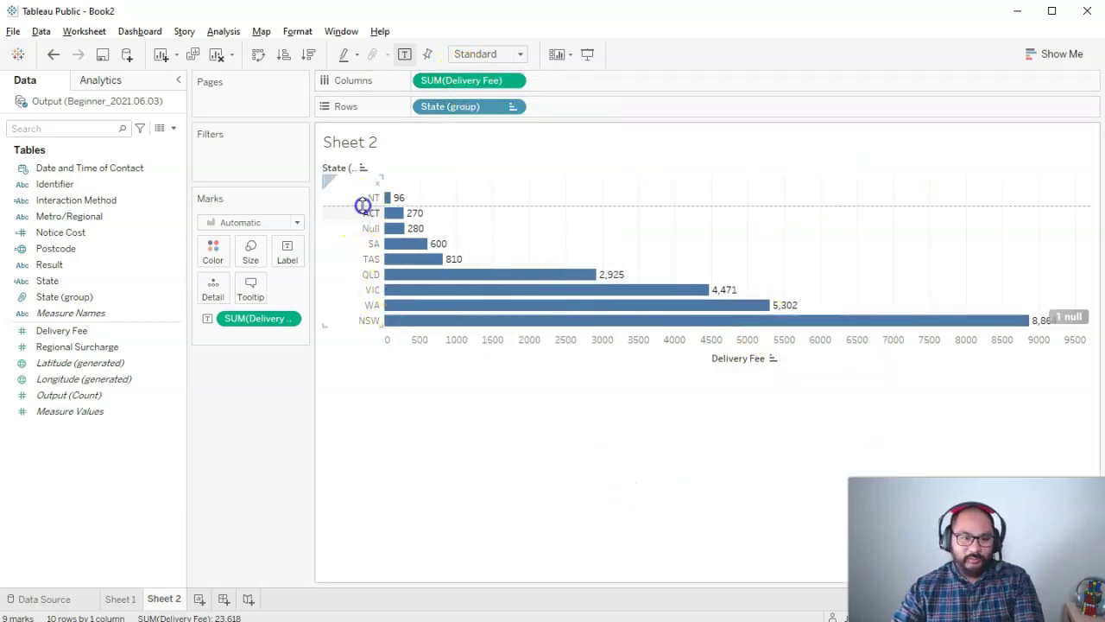
{"action": "key", "text": "ctrl+Up"}
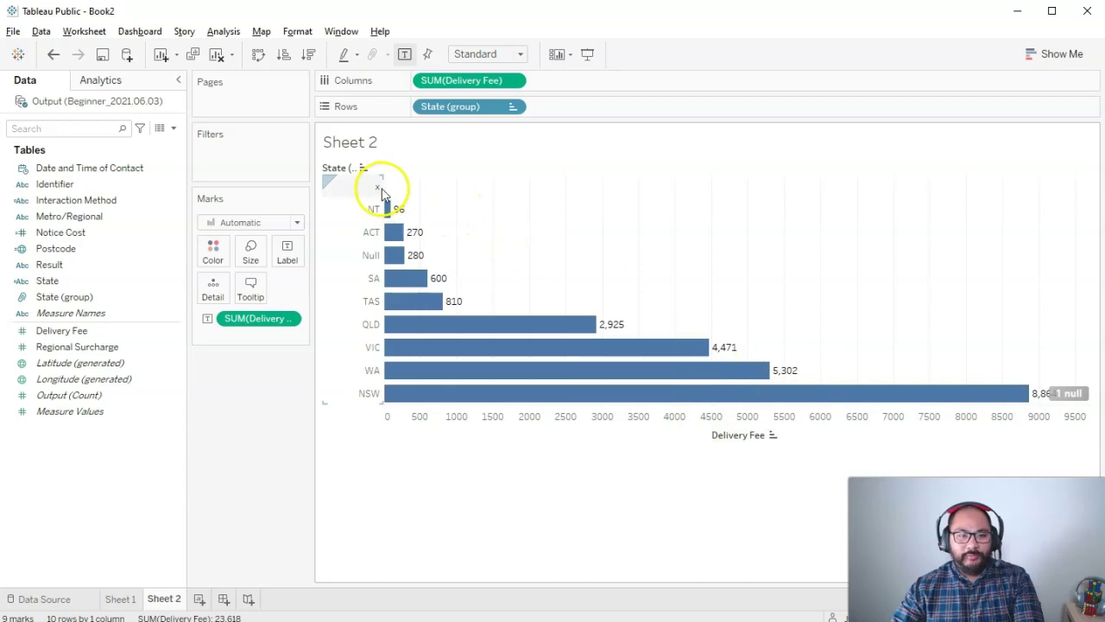
{"action": "left_click_drag", "start_coordinate": [384, 188], "coordinate": [404, 187]}
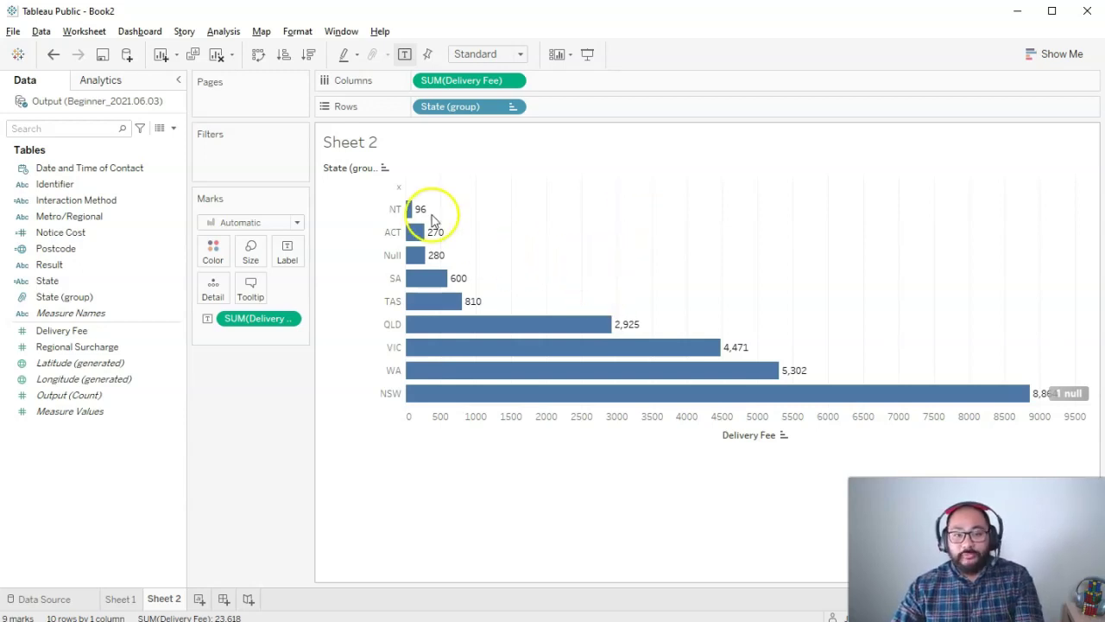
Mark up the NT-to-VIC bars and the NSW, VIC and WA values, then drag Delivery Fee to Filters
{"action": "mouse_move", "coordinate": [428, 196]}
{"action": "mouse_move", "coordinate": [406, 208]}
{"action": "left_mouse_down"}
{"action": "mouse_move", "coordinate": [438, 279]}
{"action": "mouse_move", "coordinate": [535, 317]}
{"action": "mouse_move", "coordinate": [683, 340]}
{"action": "left_mouse_up"}
{"action": "mouse_move", "coordinate": [1083, 376]}
{"action": "left_mouse_down"}
{"action": "mouse_move", "coordinate": [1093, 418]}
{"action": "mouse_move", "coordinate": [1089, 379]}
{"action": "left_mouse_up"}
{"action": "mouse_move", "coordinate": [833, 340]}
{"action": "left_mouse_down"}
{"action": "mouse_move", "coordinate": [711, 343]}
{"action": "mouse_move", "coordinate": [836, 365]}
{"action": "mouse_move", "coordinate": [787, 335]}
{"action": "left_mouse_up"}
{"action": "left_click_drag", "start_coordinate": [464, 67], "coordinate": [453, 65]}
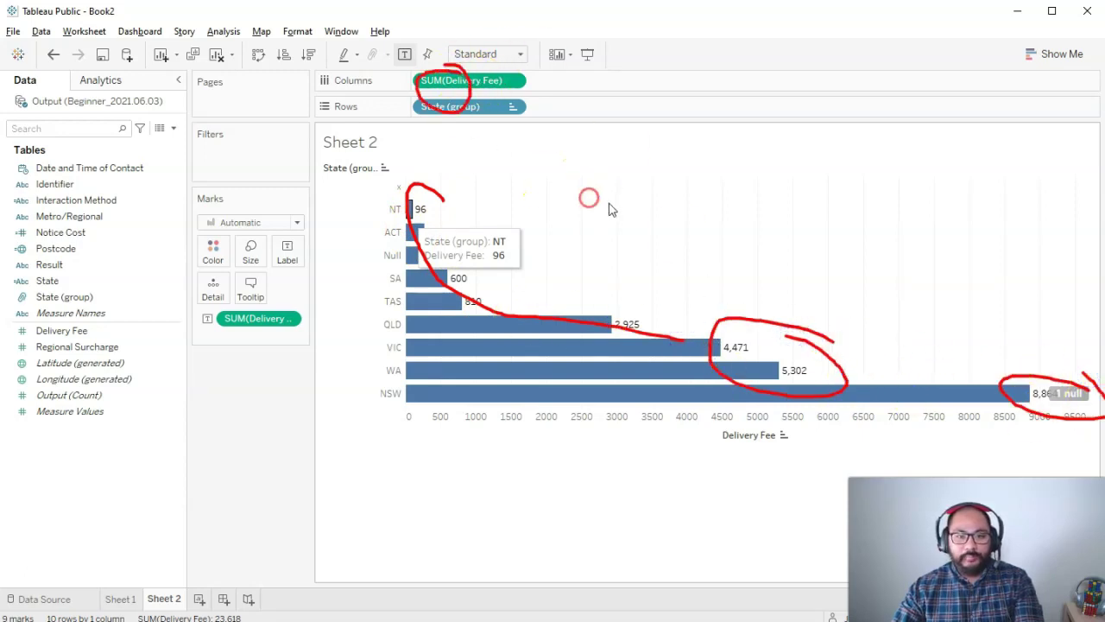
{"action": "key", "text": "Escape"}
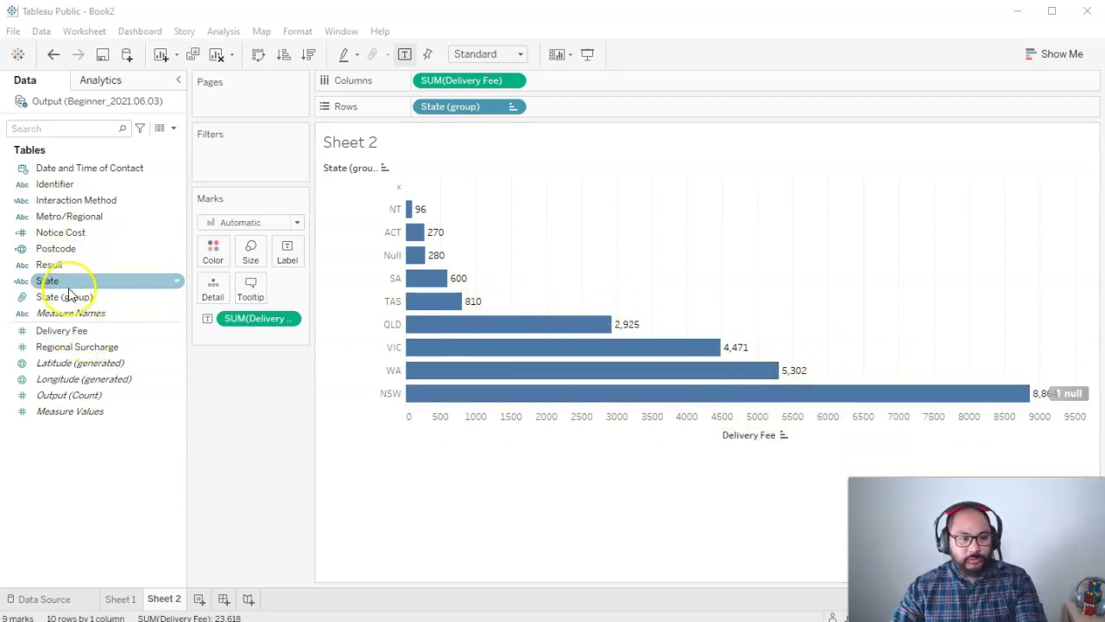
{"action": "left_click_drag", "start_coordinate": [82, 330], "coordinate": [248, 158]}
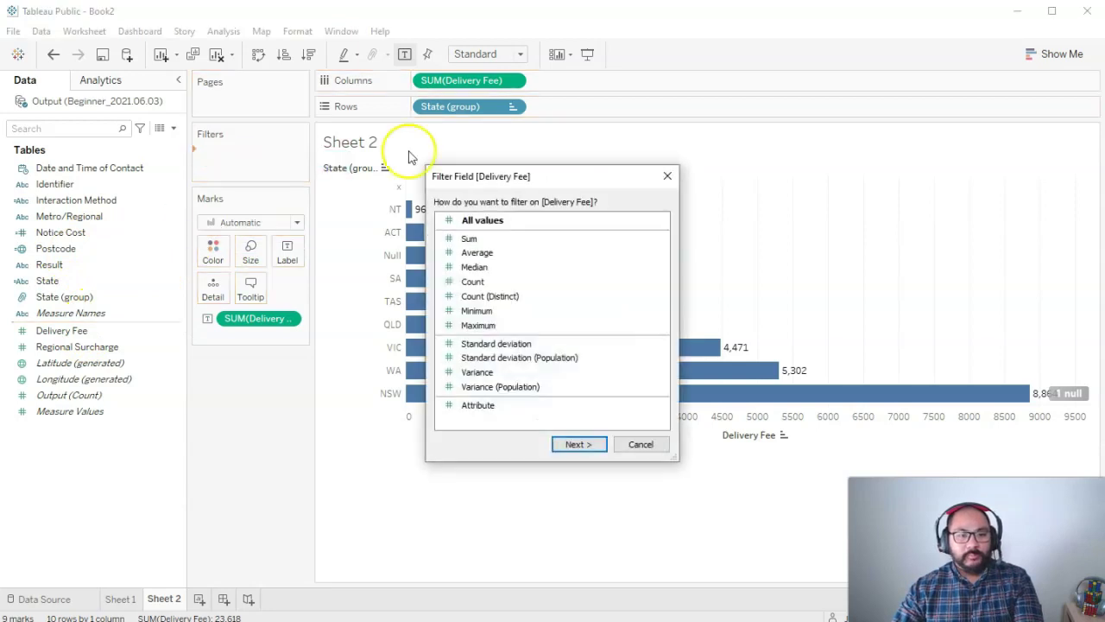
Filter on Sum of Delivery Fee, relating its minimum and maximum to the NT and NSW bars
{"action": "left_click", "coordinate": [489, 238]}
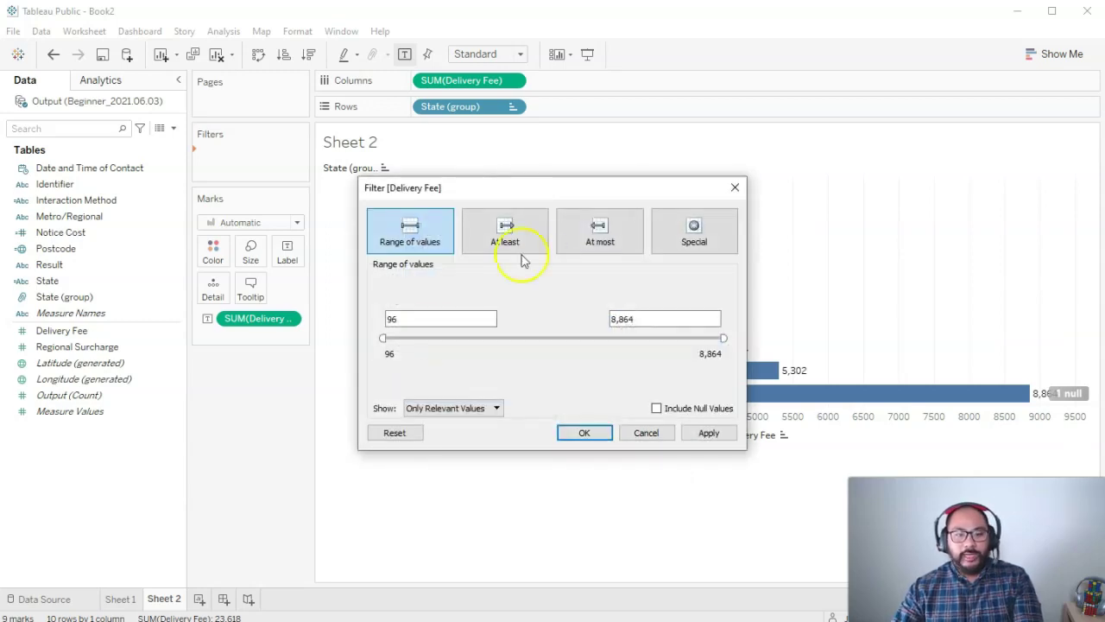
{"action": "left_click_drag", "start_coordinate": [584, 190], "coordinate": [824, 45]}
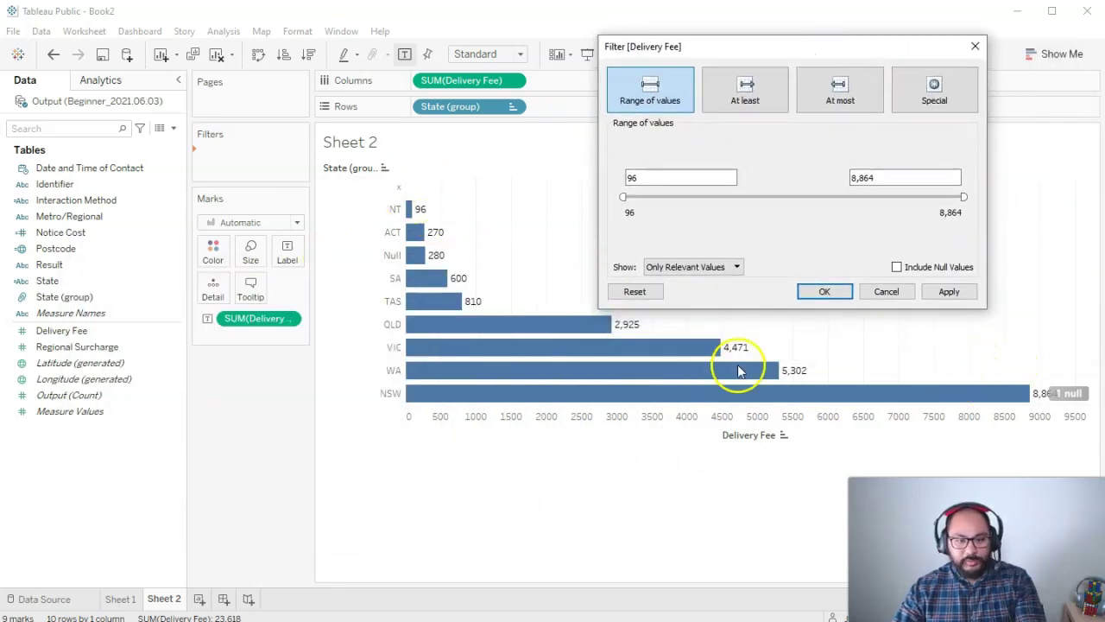
{"action": "mouse_move", "coordinate": [440, 195]}
{"action": "left_mouse_down"}
{"action": "mouse_move", "coordinate": [616, 190]}
{"action": "mouse_move", "coordinate": [654, 157]}
{"action": "mouse_move", "coordinate": [668, 203]}
{"action": "mouse_move", "coordinate": [656, 158]}
{"action": "left_mouse_up"}
{"action": "mouse_move", "coordinate": [889, 158]}
{"action": "left_mouse_down"}
{"action": "mouse_move", "coordinate": [814, 158]}
{"action": "mouse_move", "coordinate": [925, 194]}
{"action": "mouse_move", "coordinate": [893, 158]}
{"action": "left_mouse_up"}
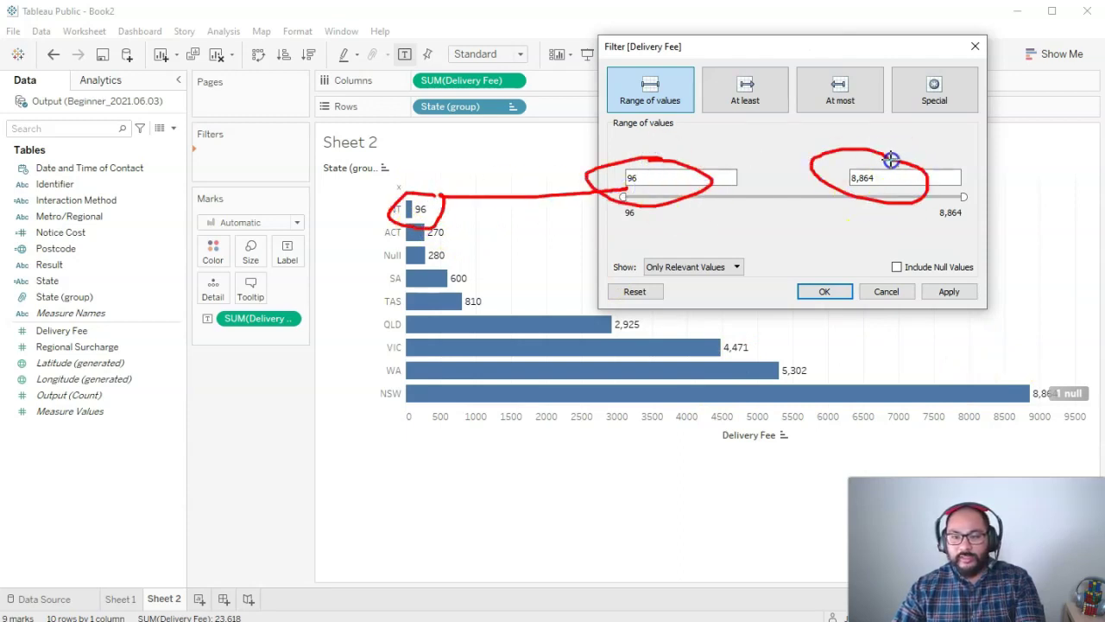
{"action": "mouse_move", "coordinate": [907, 200]}
{"action": "left_mouse_down"}
{"action": "mouse_move", "coordinate": [966, 331]}
{"action": "mouse_move", "coordinate": [1001, 366]}
{"action": "mouse_move", "coordinate": [996, 390]}
{"action": "mouse_move", "coordinate": [1086, 393]}
{"action": "left_mouse_up"}
{"action": "left_click", "coordinate": [1052, 356]}
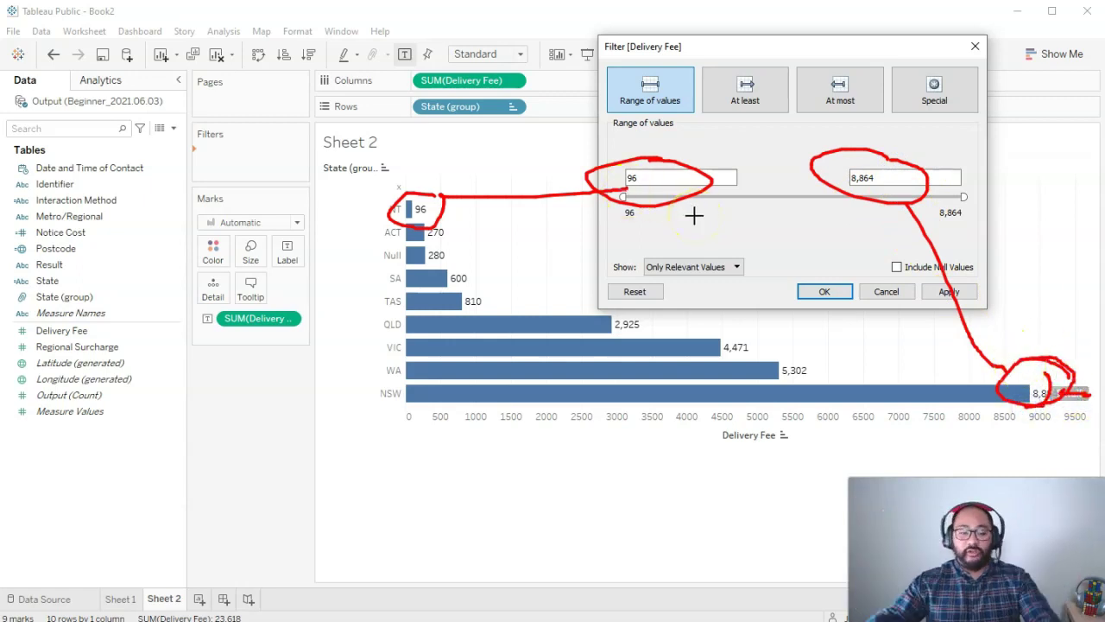
{"action": "key", "text": "Escape"}
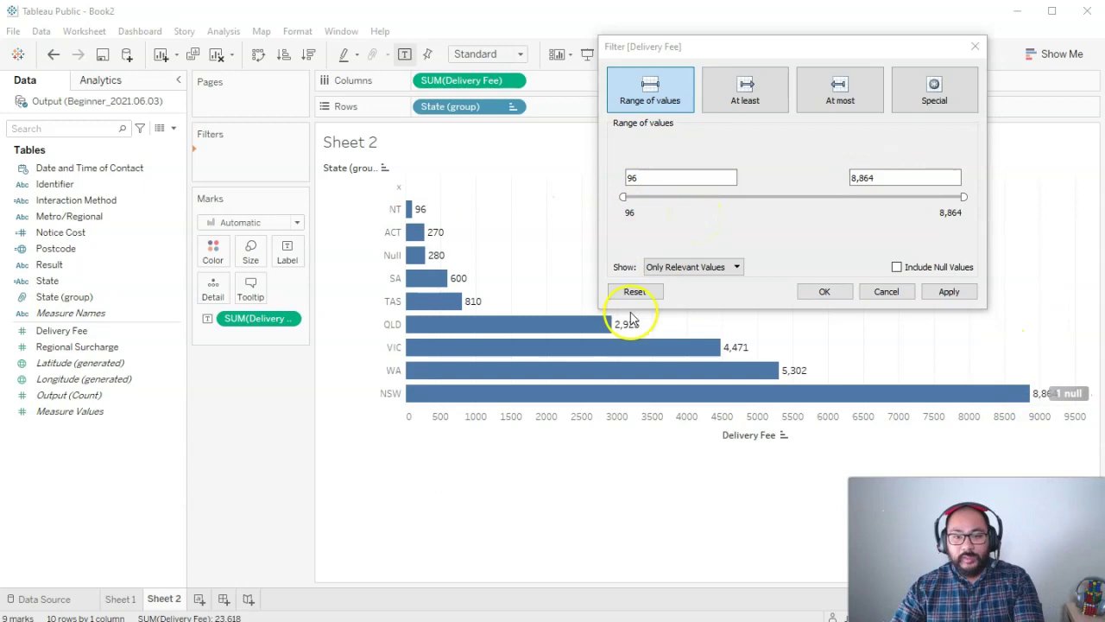
Set the range to 2,000–7,000 and apply it, leaving QLD, VIC and WA
{"action": "left_click", "coordinate": [659, 177]}
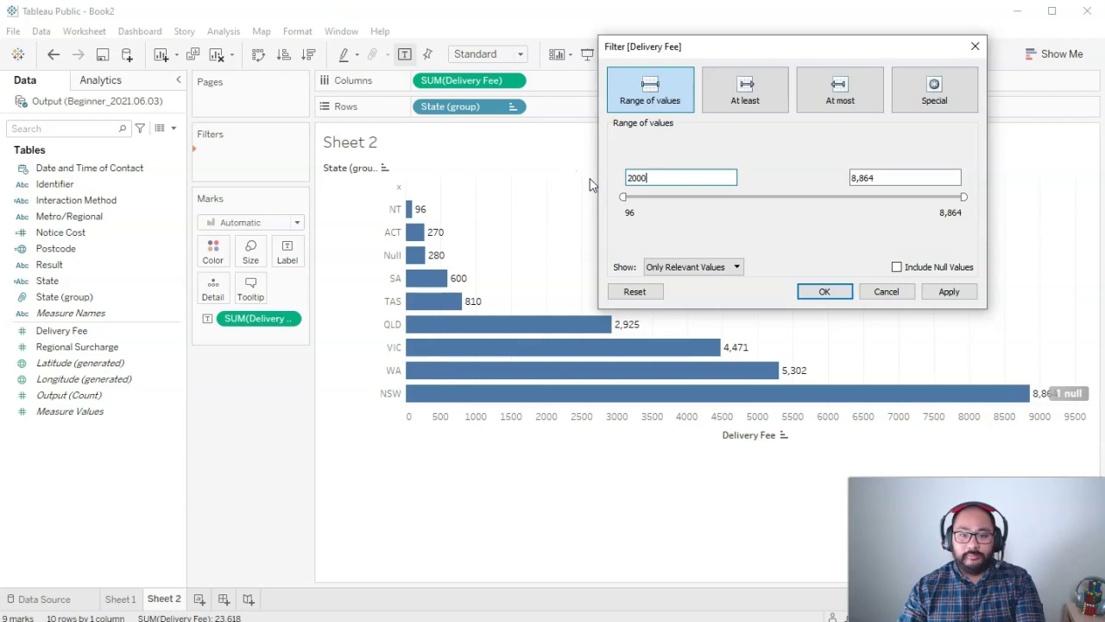
{"action": "type", "text": "2000"}
{"action": "key", "text": "Tab"}
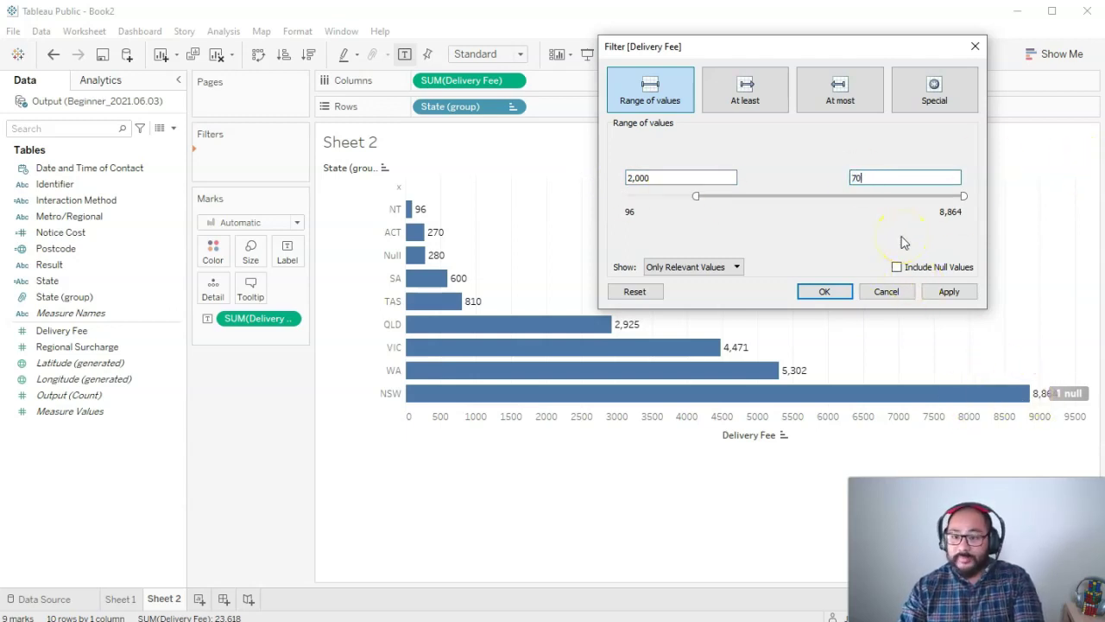
{"action": "key", "text": "Tab"}
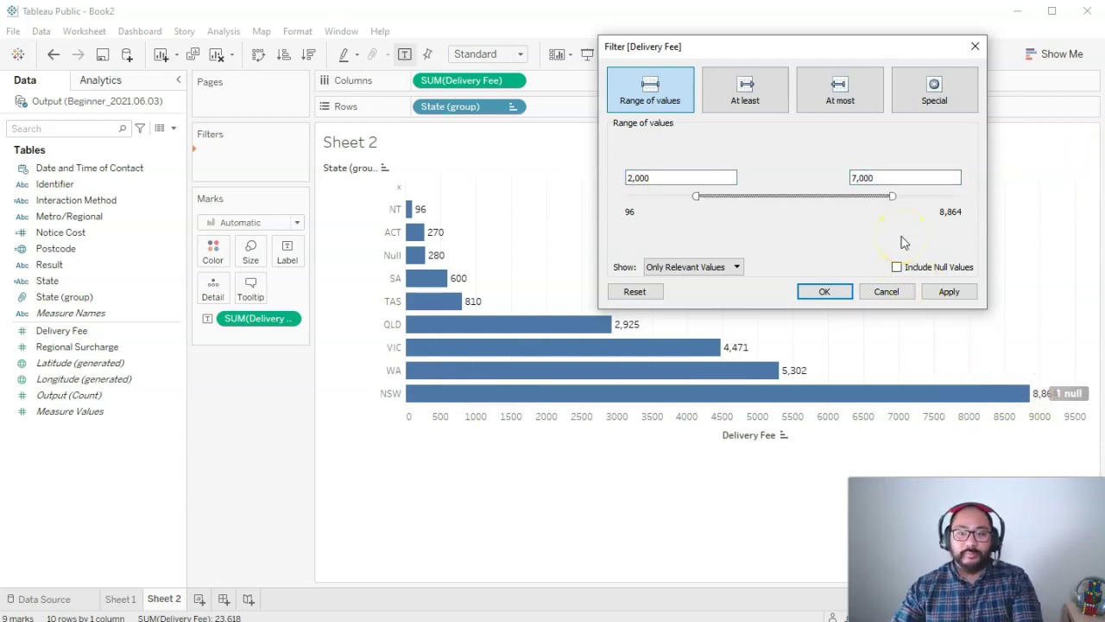
{"action": "left_click", "coordinate": [945, 293]}
{"action": "left_click_drag", "start_coordinate": [851, 49], "coordinate": [780, 239]}
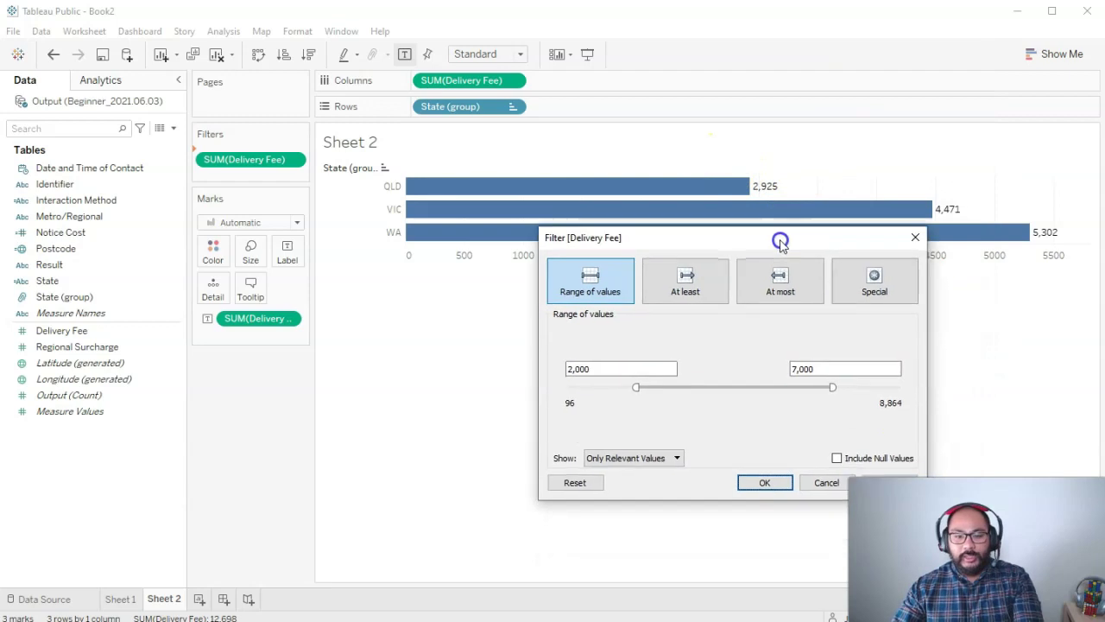
Try an at-least 2,000 condition on the summed Delivery Fee filter
{"action": "left_click", "coordinate": [684, 292]}
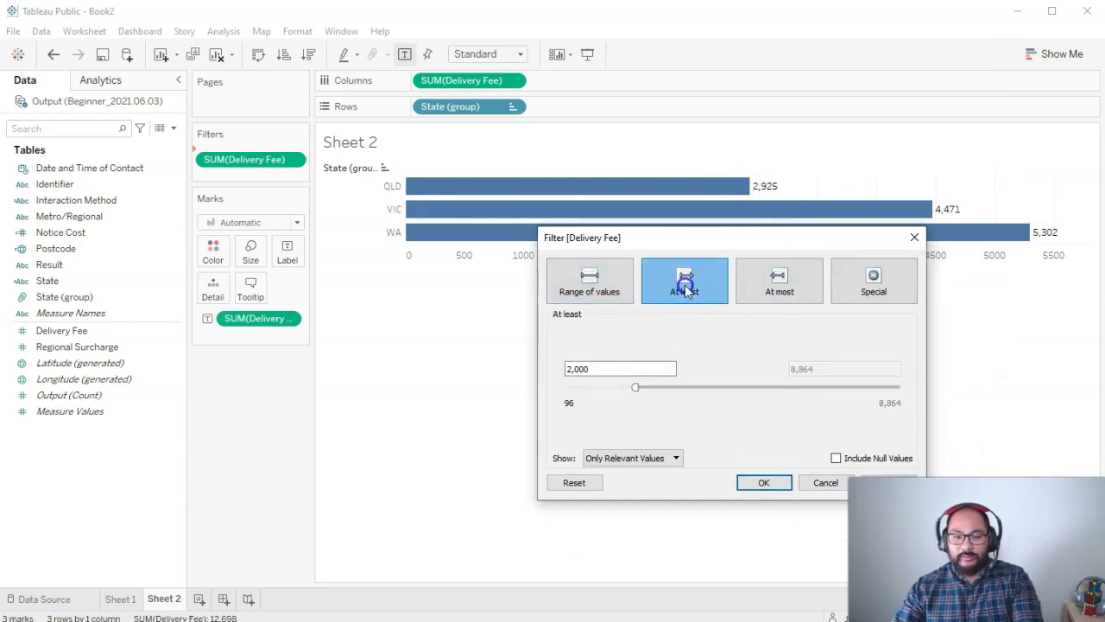
{"action": "left_click", "coordinate": [604, 369]}
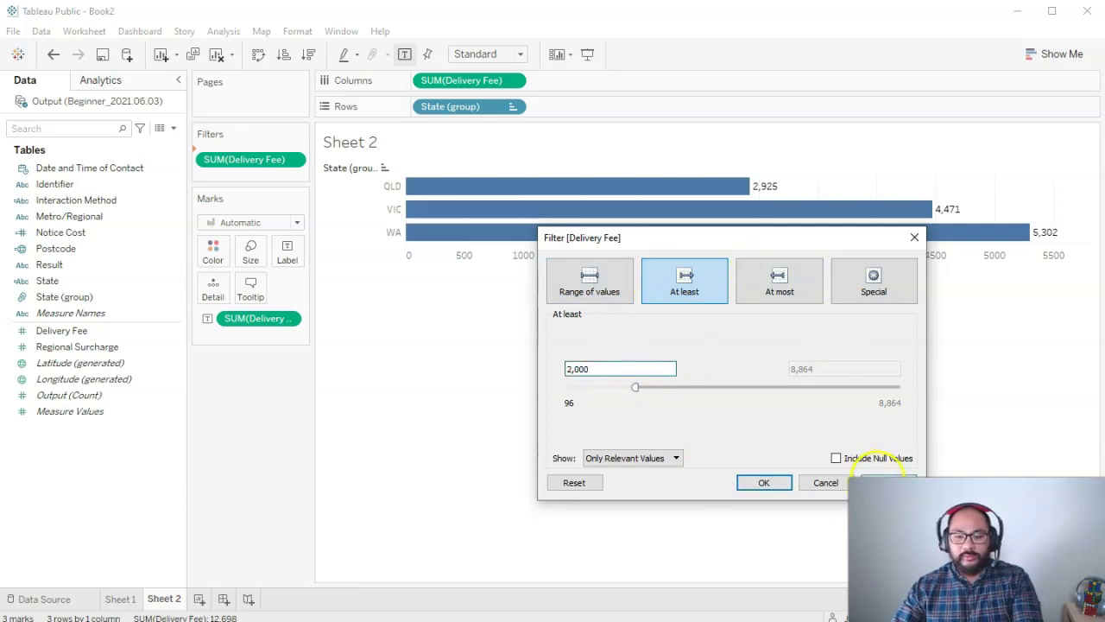
{"action": "left_click_drag", "start_coordinate": [781, 238], "coordinate": [284, 287]}
{"action": "left_click", "coordinate": [393, 532]}
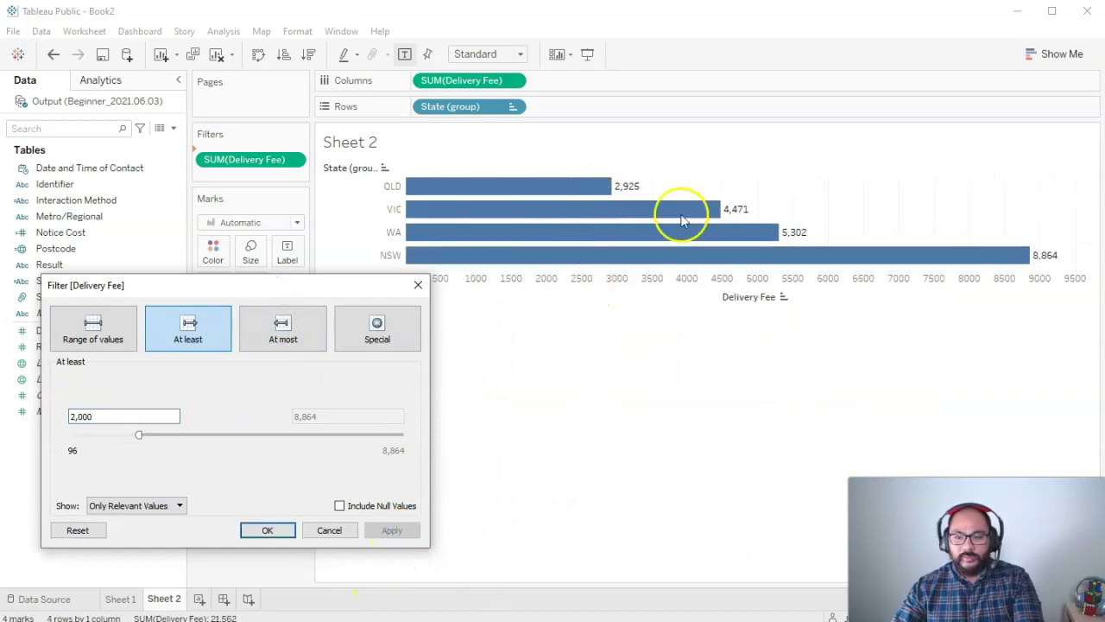
Change the filter to at most 5,000, apply, and confirm the settings
{"action": "left_click", "coordinate": [290, 339]}
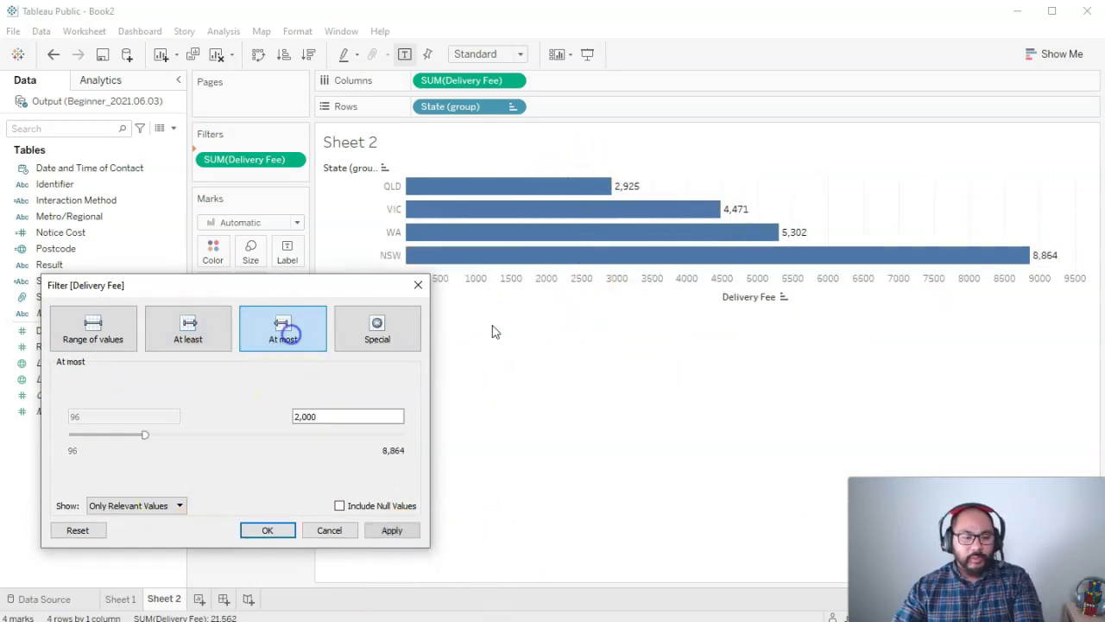
{"action": "type", "text": "5000"}
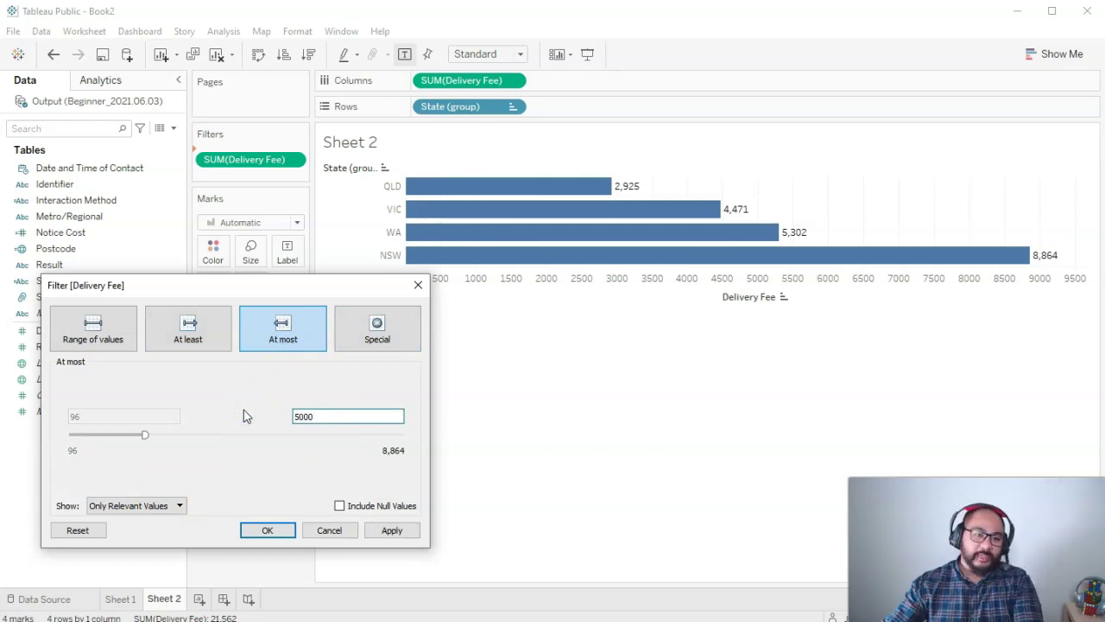
{"action": "left_click", "coordinate": [371, 533]}
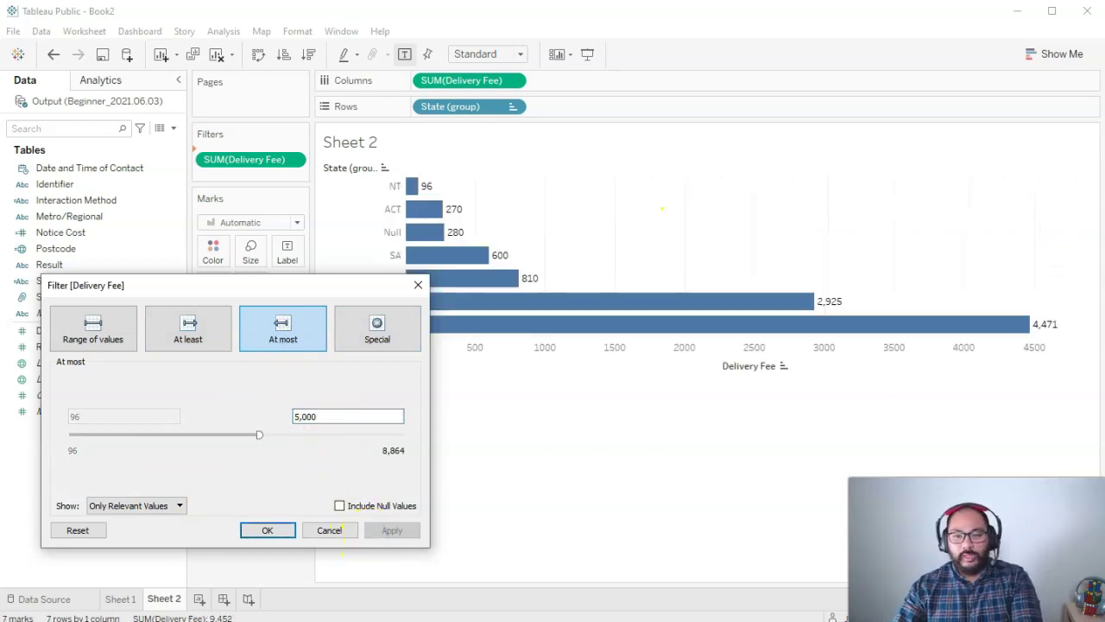
{"action": "left_click", "coordinate": [95, 330]}
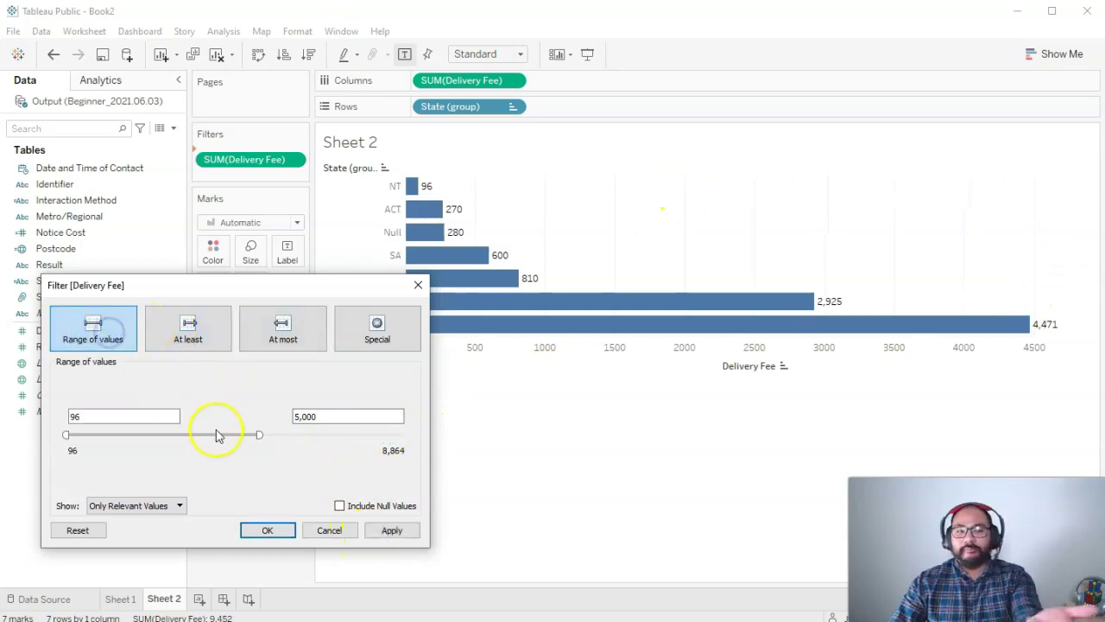
{"action": "left_click", "coordinate": [270, 531]}
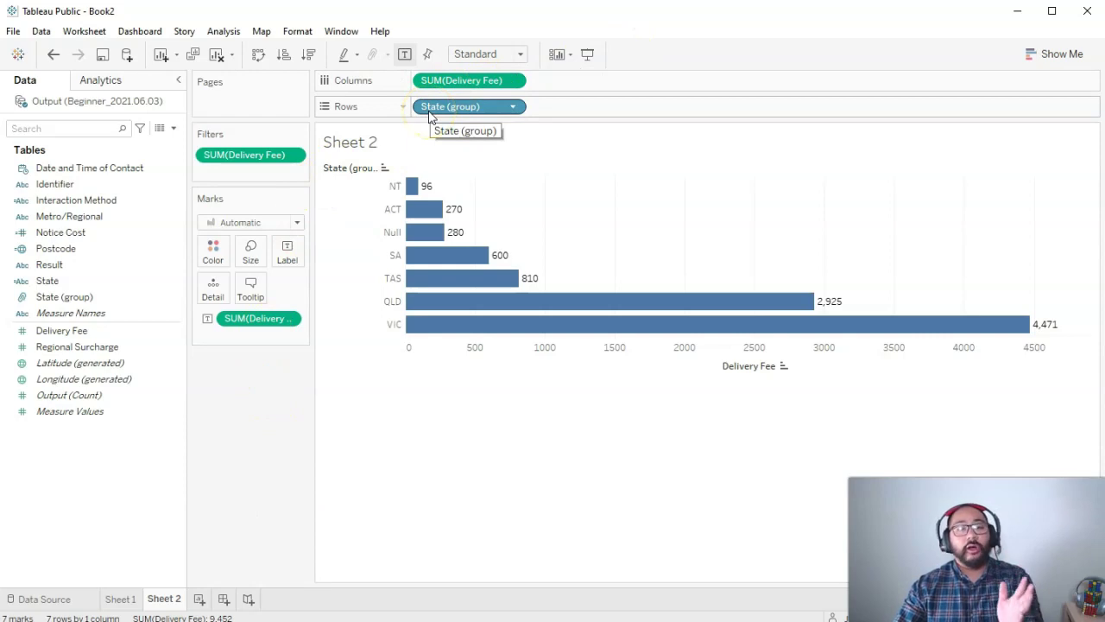
Change the Delivery Fee filter's measure to Average
{"action": "right_click", "coordinate": [243, 154]}
{"action": "mouse_move", "coordinate": [300, 224]}
{"action": "mouse_move", "coordinate": [319, 275]}
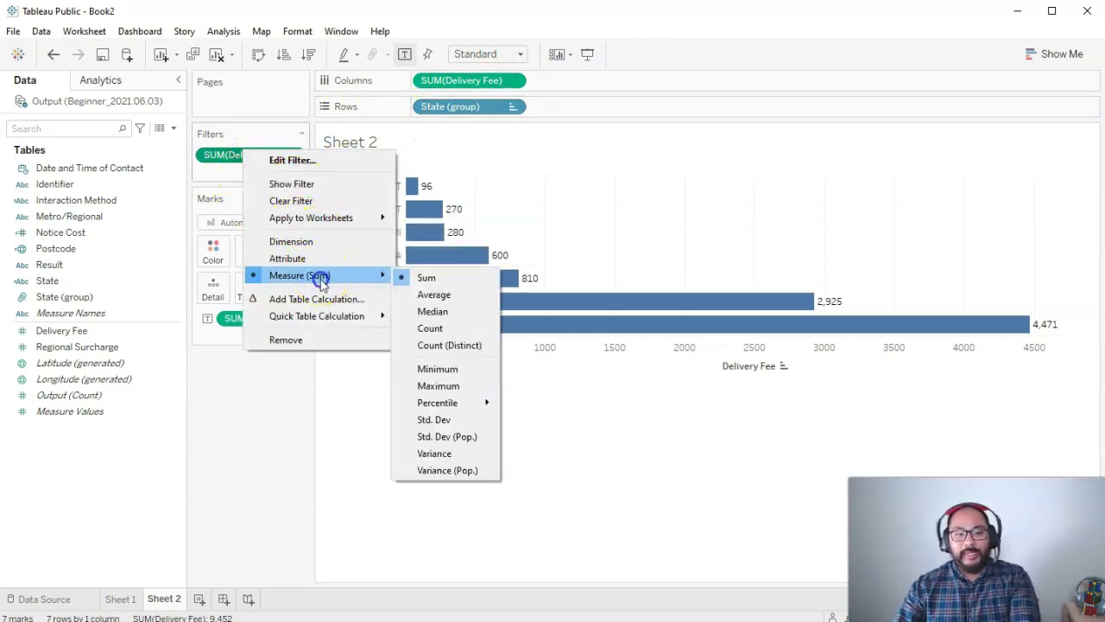
{"action": "left_click", "coordinate": [473, 298]}
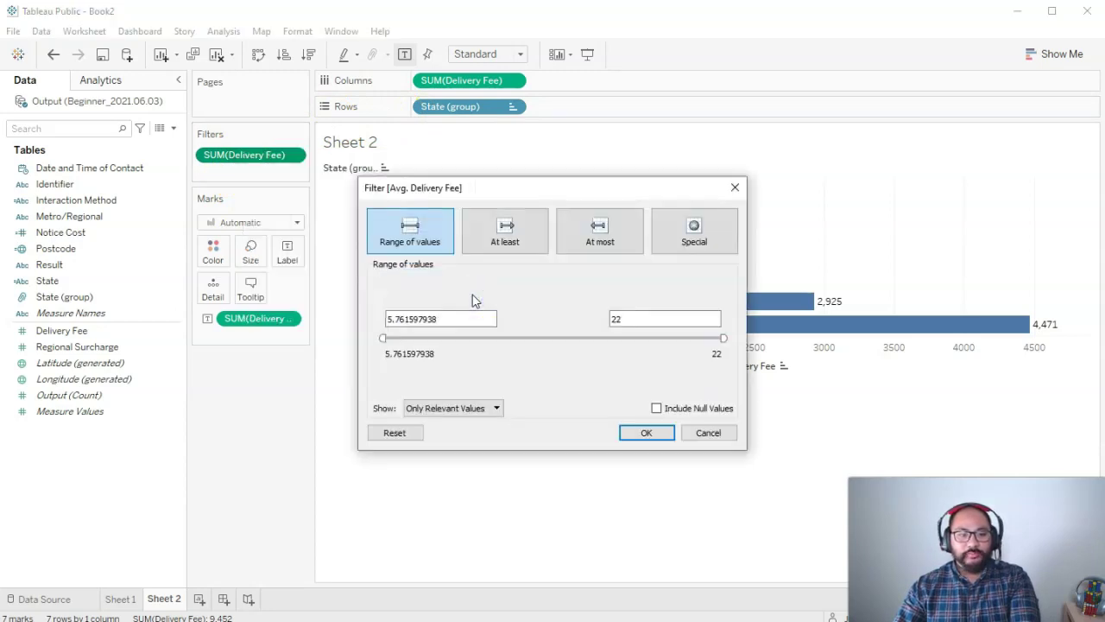
{"action": "left_click_drag", "start_coordinate": [629, 190], "coordinate": [290, 282]}
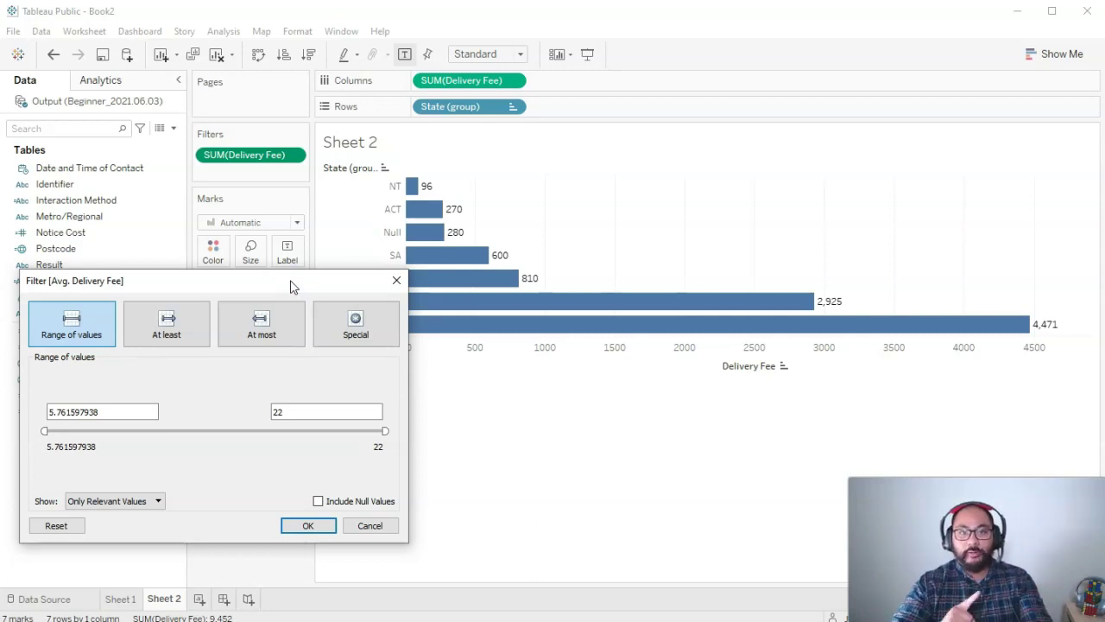
Review the average range in the Filter dialog, then cancel, removing the filter
{"action": "mouse_move", "coordinate": [525, 57]}
{"action": "left_mouse_down"}
{"action": "mouse_move", "coordinate": [439, 57]}
{"action": "mouse_move", "coordinate": [436, 82]}
{"action": "mouse_move", "coordinate": [529, 69]}
{"action": "left_mouse_up"}
{"action": "mouse_move", "coordinate": [319, 393]}
{"action": "left_mouse_down"}
{"action": "mouse_move", "coordinate": [79, 395]}
{"action": "mouse_move", "coordinate": [279, 423]}
{"action": "mouse_move", "coordinate": [314, 388]}
{"action": "left_mouse_up"}
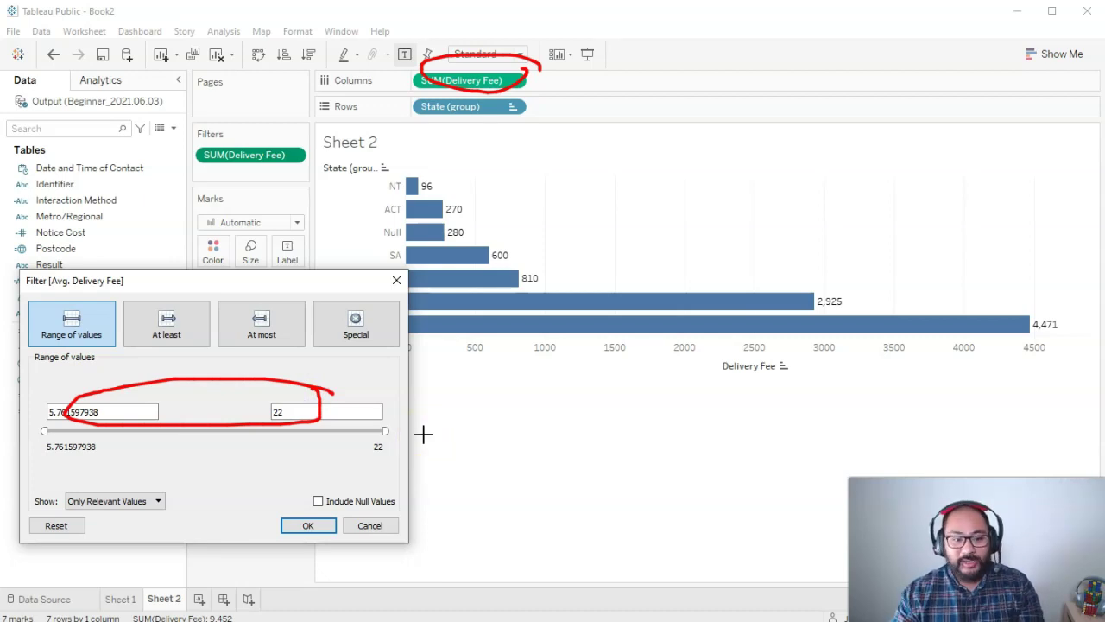
{"action": "left_click", "coordinate": [305, 410]}
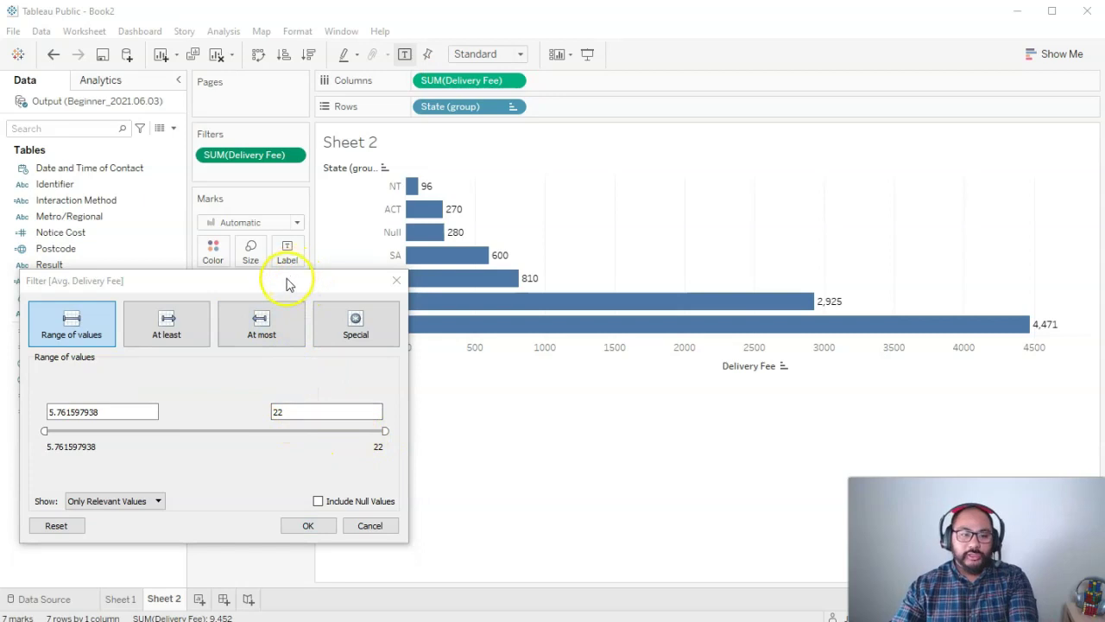
{"action": "left_click_drag", "start_coordinate": [289, 285], "coordinate": [320, 303]}
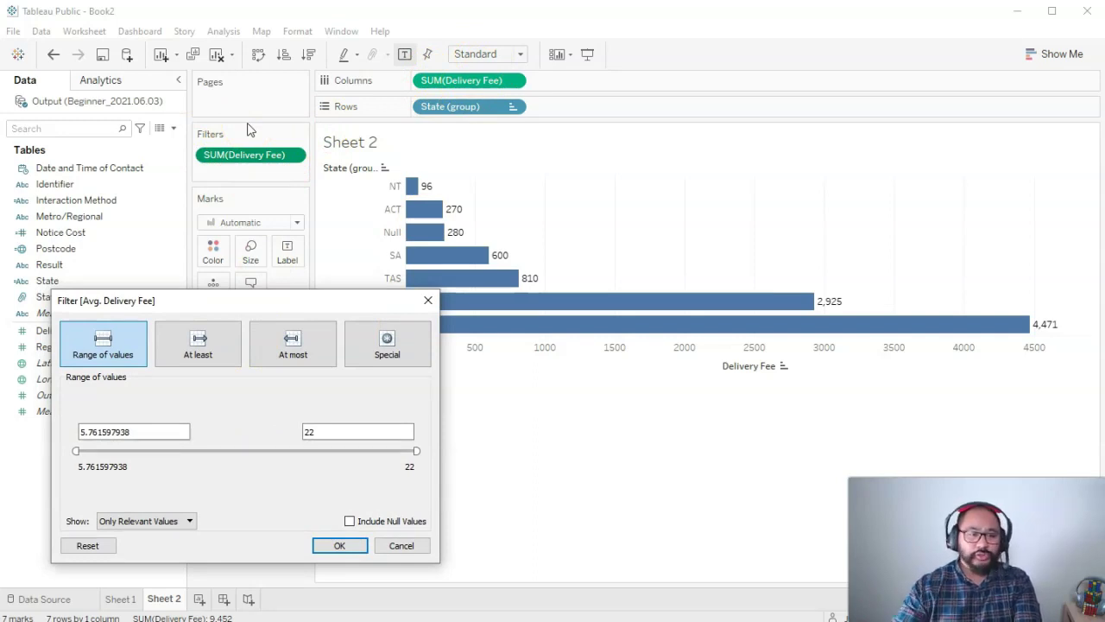
{"action": "left_click", "coordinate": [252, 309]}
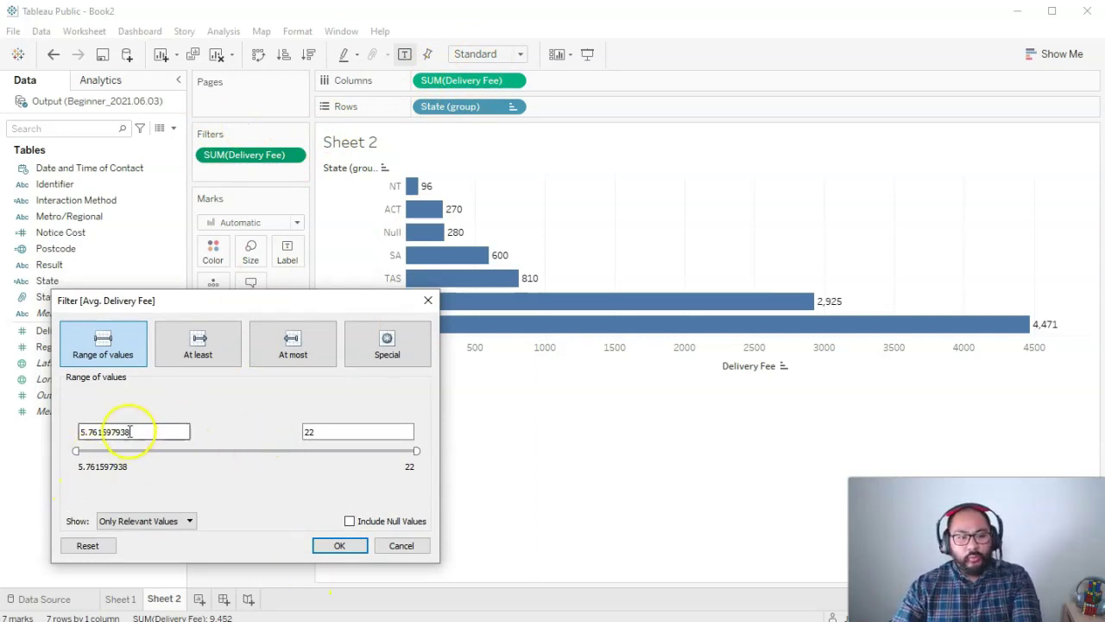
{"action": "mouse_move", "coordinate": [119, 420]}
{"action": "left_mouse_down"}
{"action": "mouse_move", "coordinate": [91, 413]}
{"action": "mouse_move", "coordinate": [130, 446]}
{"action": "mouse_move", "coordinate": [160, 419]}
{"action": "left_mouse_up"}
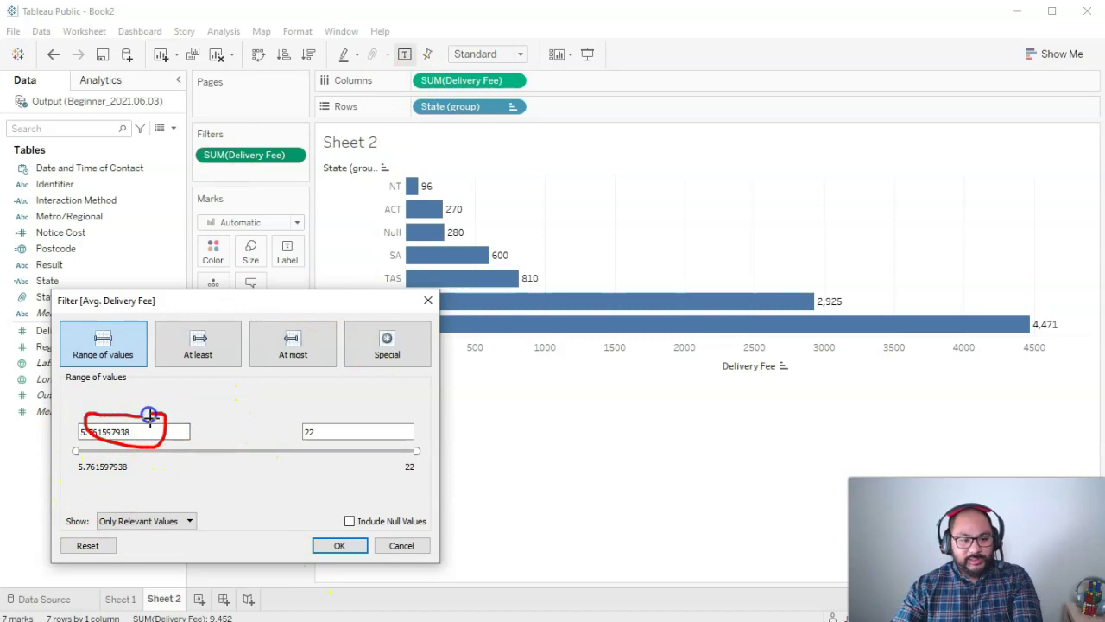
{"action": "mouse_move", "coordinate": [353, 404]}
{"action": "left_mouse_down"}
{"action": "mouse_move", "coordinate": [298, 440]}
{"action": "mouse_move", "coordinate": [353, 415]}
{"action": "left_mouse_up"}
{"action": "key", "text": "Escape"}
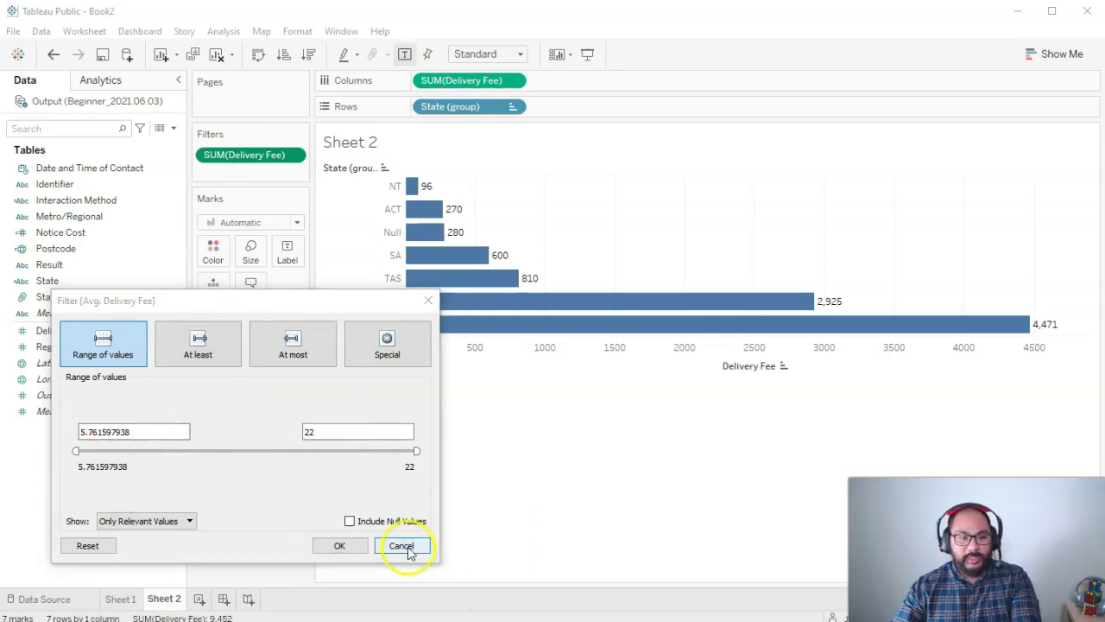
{"action": "left_click", "coordinate": [404, 547]}
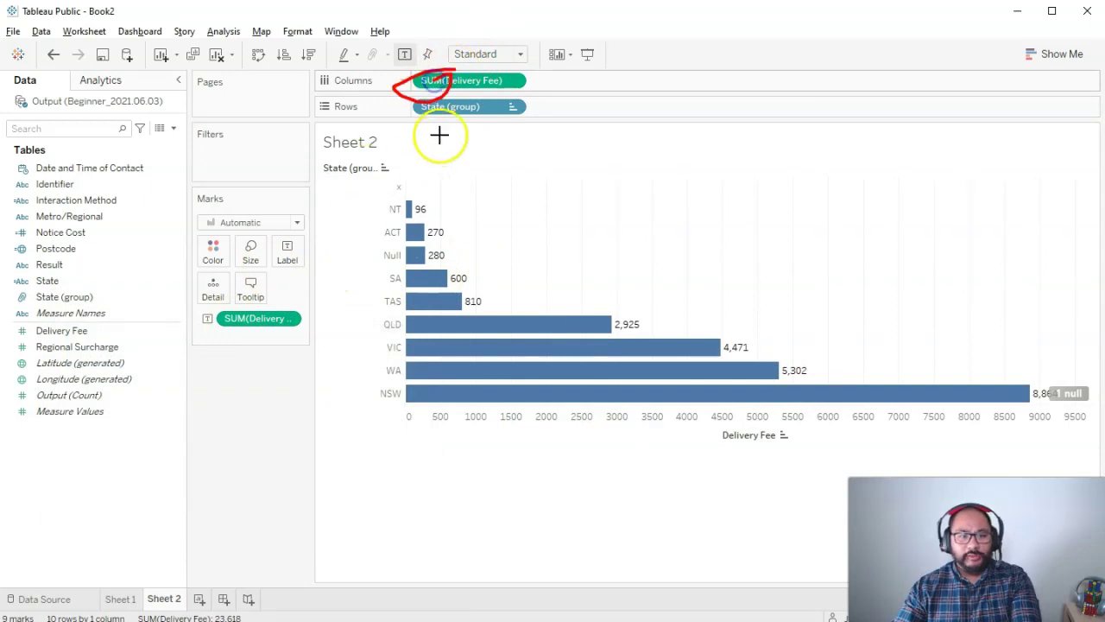
Switch the Delivery Fee bars on Columns to Average
{"action": "mouse_move", "coordinate": [259, 300]}
{"action": "left_mouse_down"}
{"action": "mouse_move", "coordinate": [187, 345]}
{"action": "mouse_move", "coordinate": [226, 307]}
{"action": "left_mouse_up"}
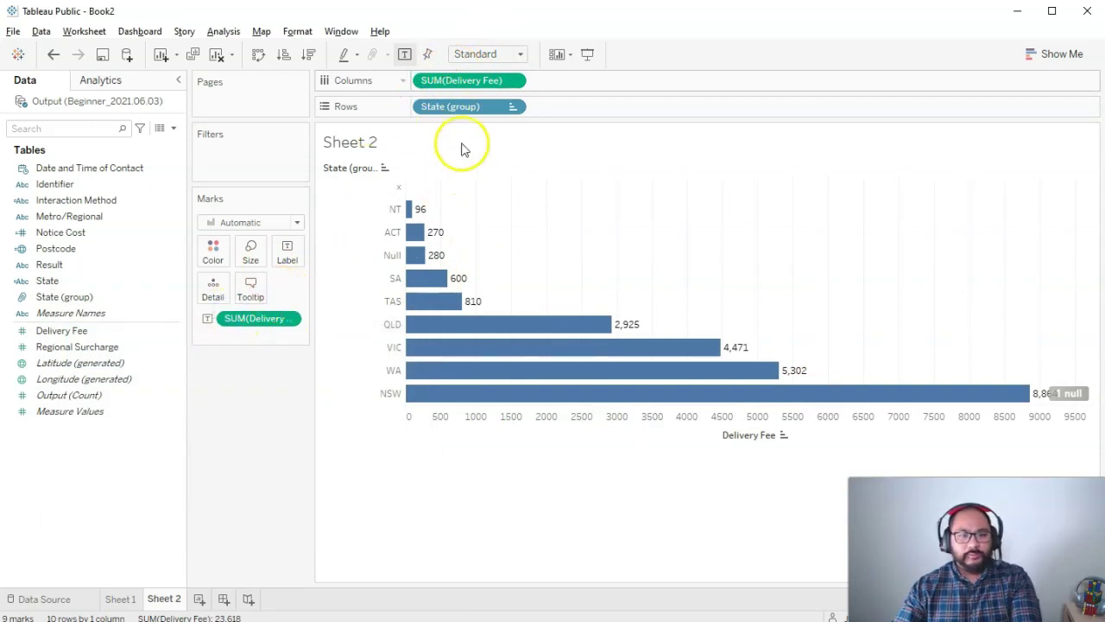
{"action": "right_click", "coordinate": [486, 81]}
{"action": "mouse_move", "coordinate": [548, 229]}
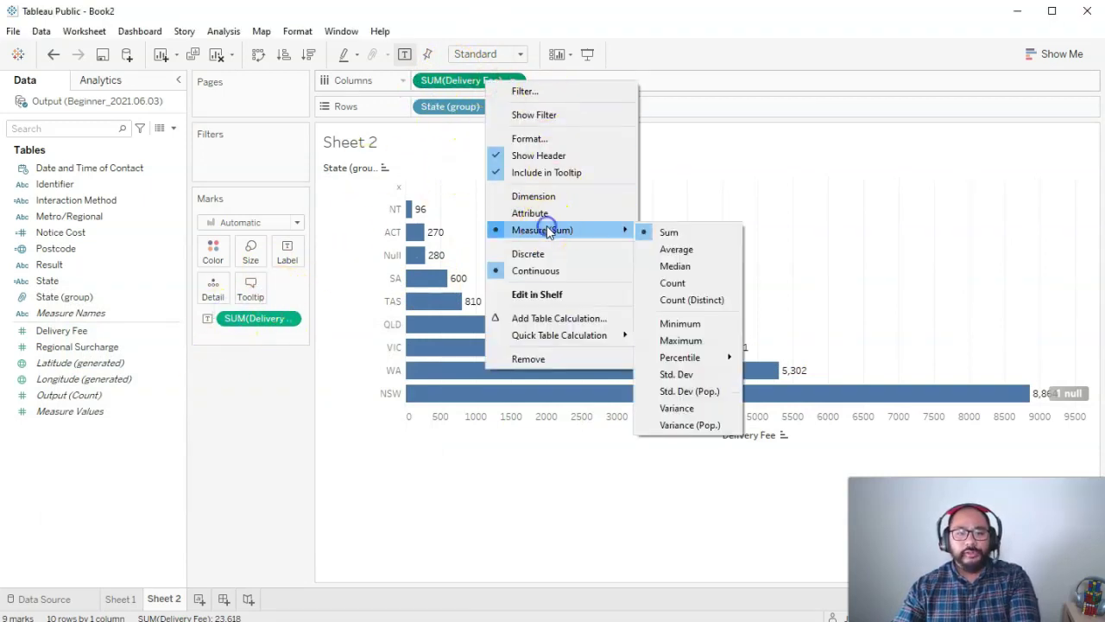
{"action": "left_click", "coordinate": [689, 249]}
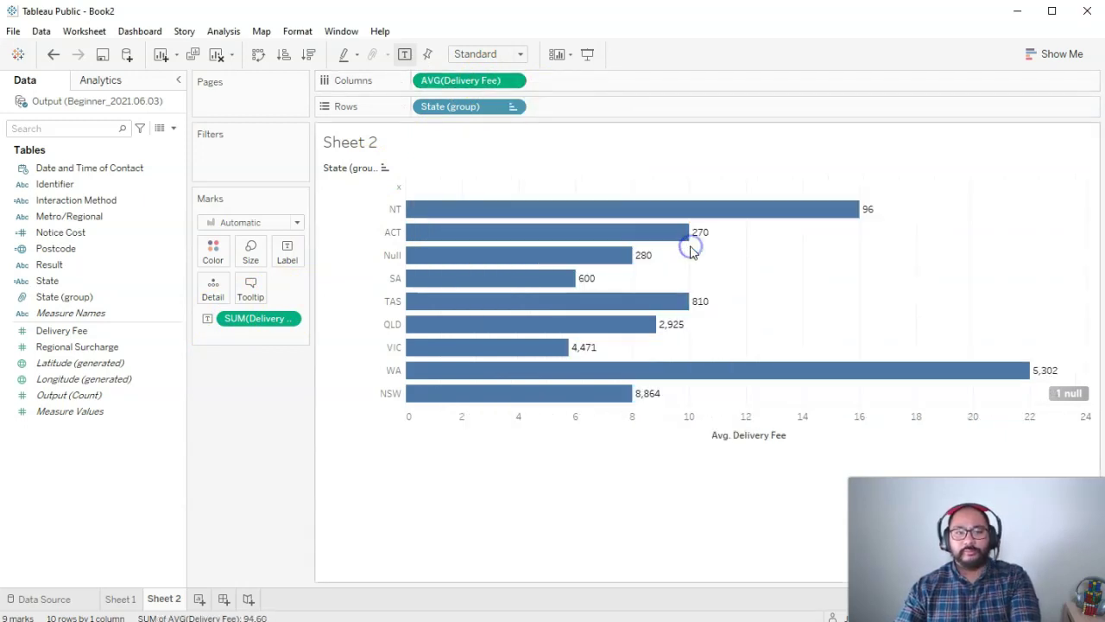
Make the labels show Average Delivery Fee and sort states ascending
{"action": "right_click", "coordinate": [240, 328]}
{"action": "left_click", "coordinate": [333, 455]}
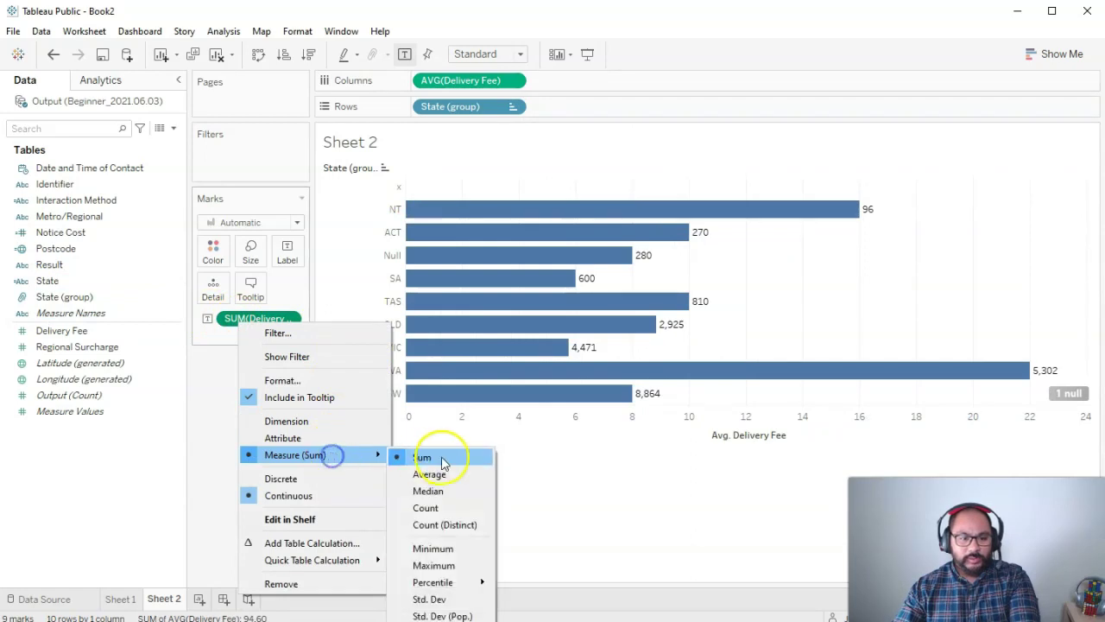
{"action": "left_click", "coordinate": [429, 474]}
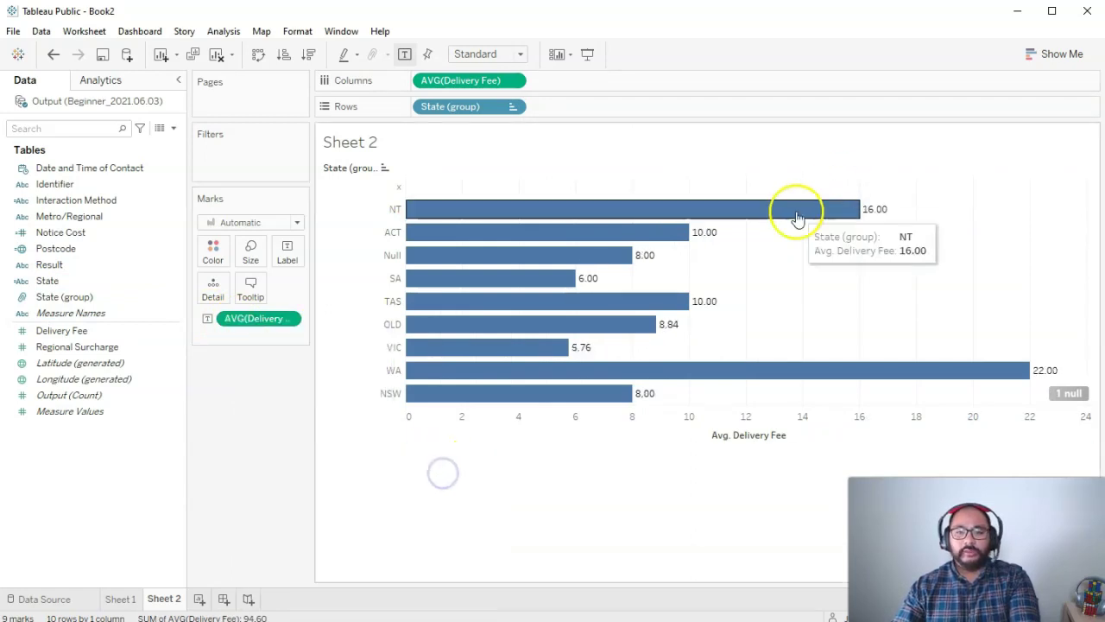
{"action": "left_click", "coordinate": [284, 57]}
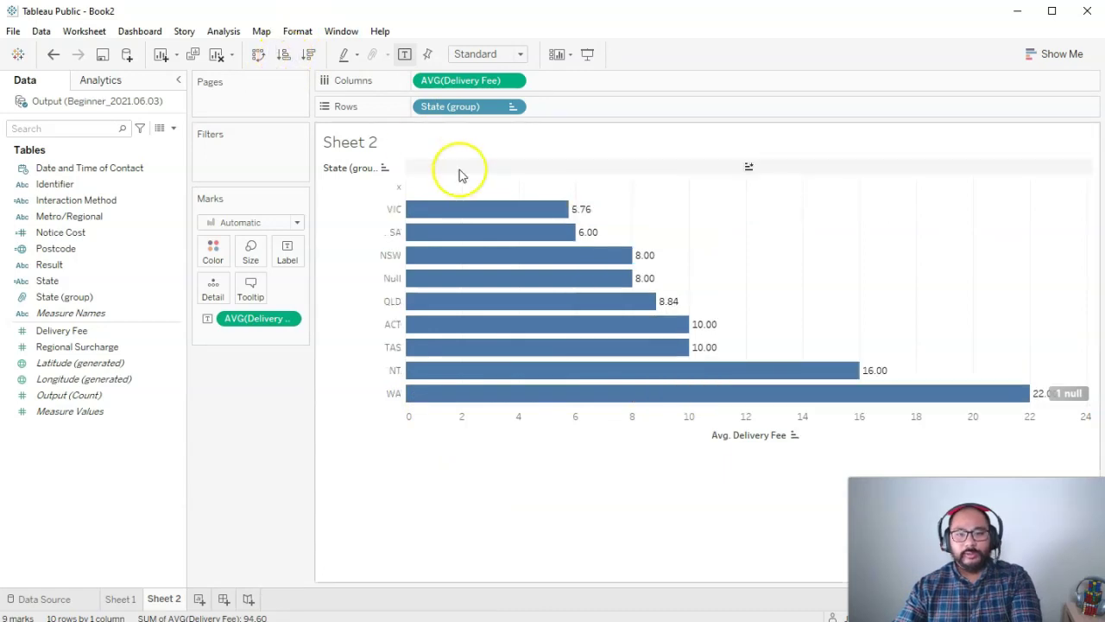
Add a Delivery Fee filter using its Average and move the range dialog aside
{"action": "left_click_drag", "start_coordinate": [61, 331], "coordinate": [235, 161]}
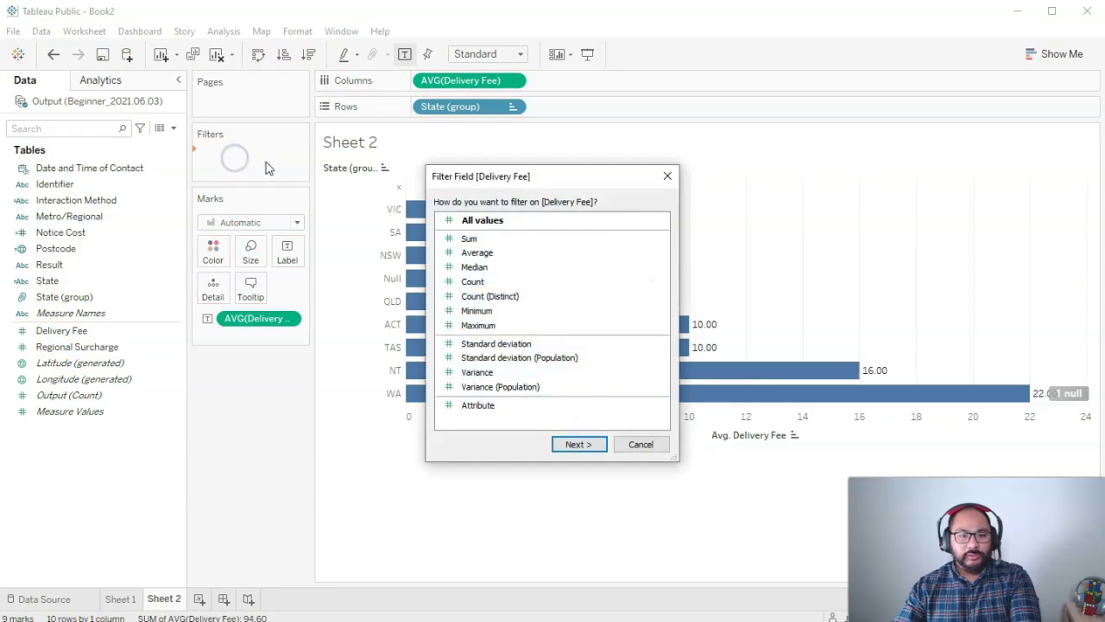
{"action": "left_click", "coordinate": [506, 252]}
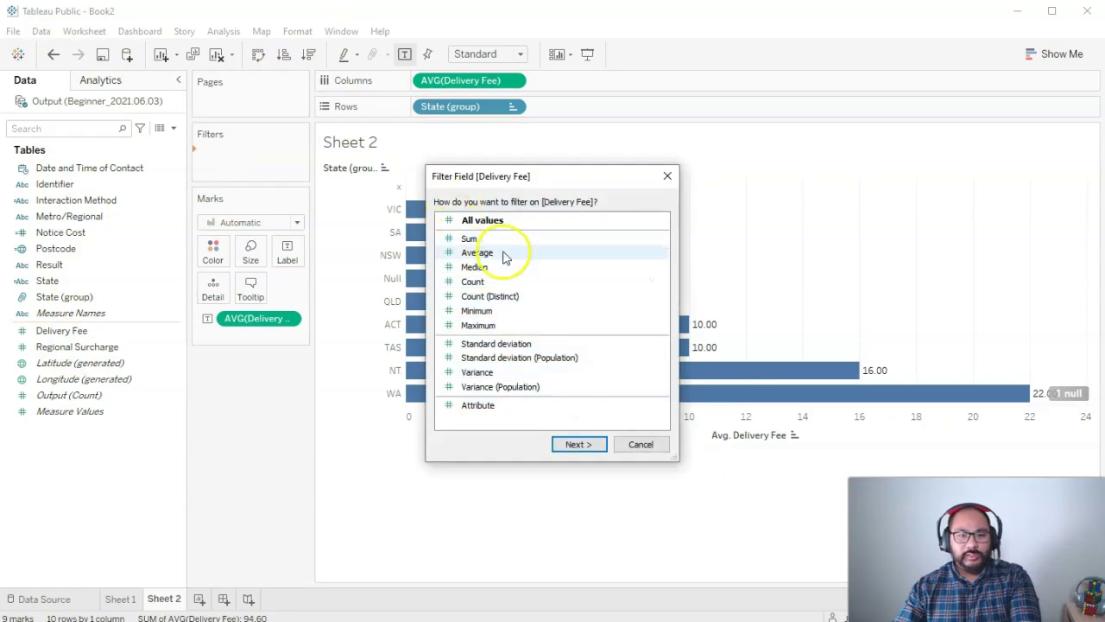
{"action": "double_click", "coordinate": [553, 259]}
{"action": "left_click_drag", "start_coordinate": [550, 196], "coordinate": [276, 250]}
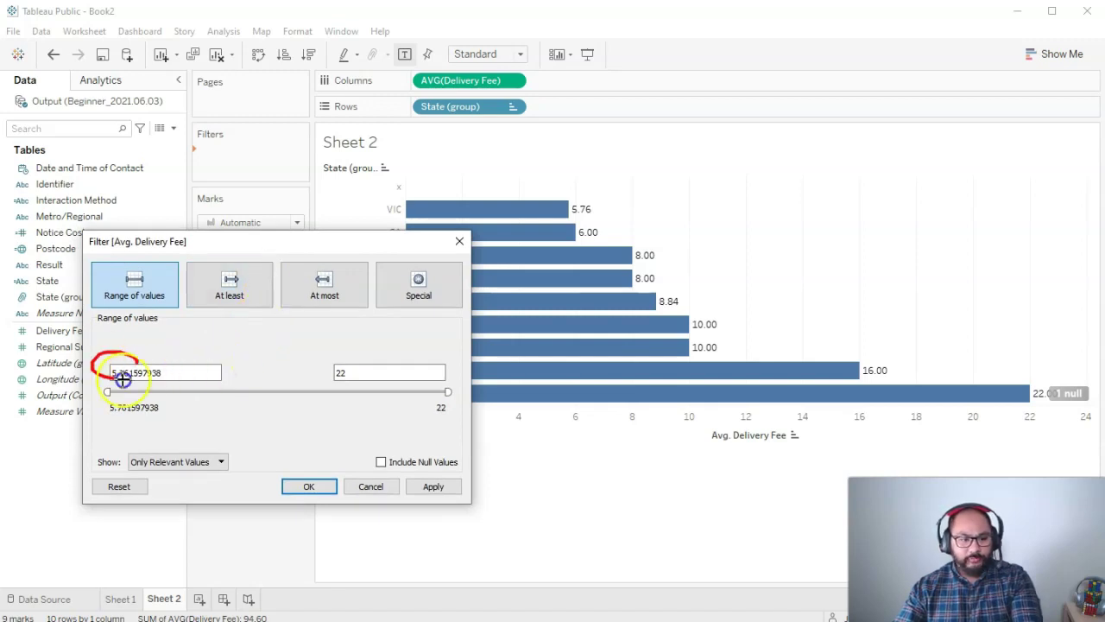
{"action": "left_click_drag", "start_coordinate": [148, 350], "coordinate": [604, 188]}
{"action": "left_click_drag", "start_coordinate": [521, 210], "coordinate": [572, 178]}
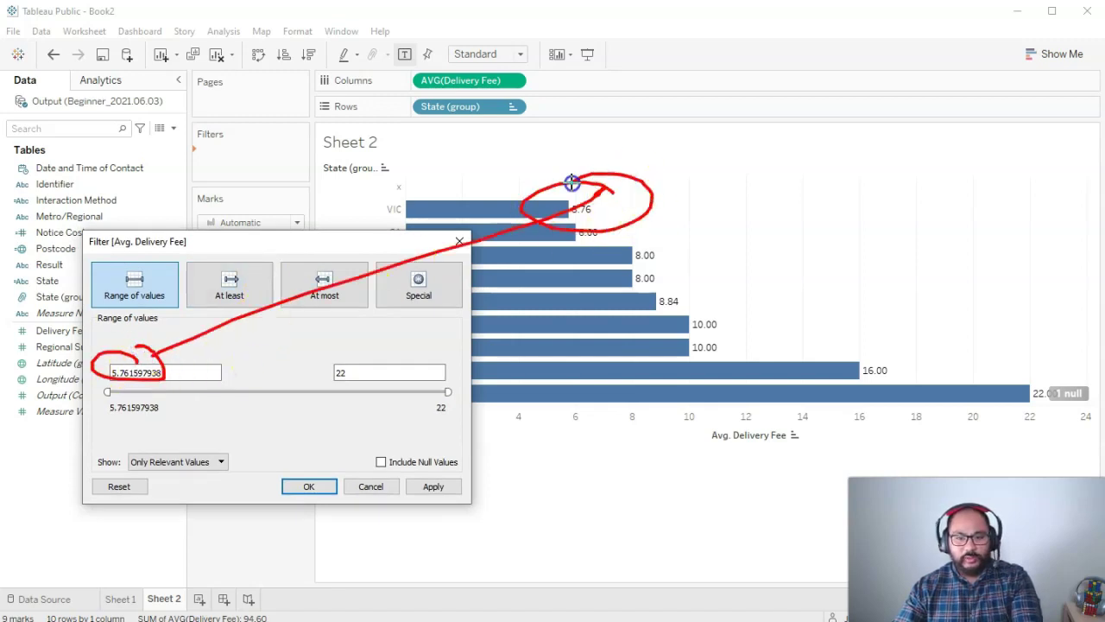
{"action": "mouse_move", "coordinate": [1066, 372]}
{"action": "left_mouse_down"}
{"action": "mouse_move", "coordinate": [1055, 414]}
{"action": "mouse_move", "coordinate": [1032, 376]}
{"action": "mouse_move", "coordinate": [514, 397]}
{"action": "mouse_move", "coordinate": [374, 369]}
{"action": "left_mouse_up"}
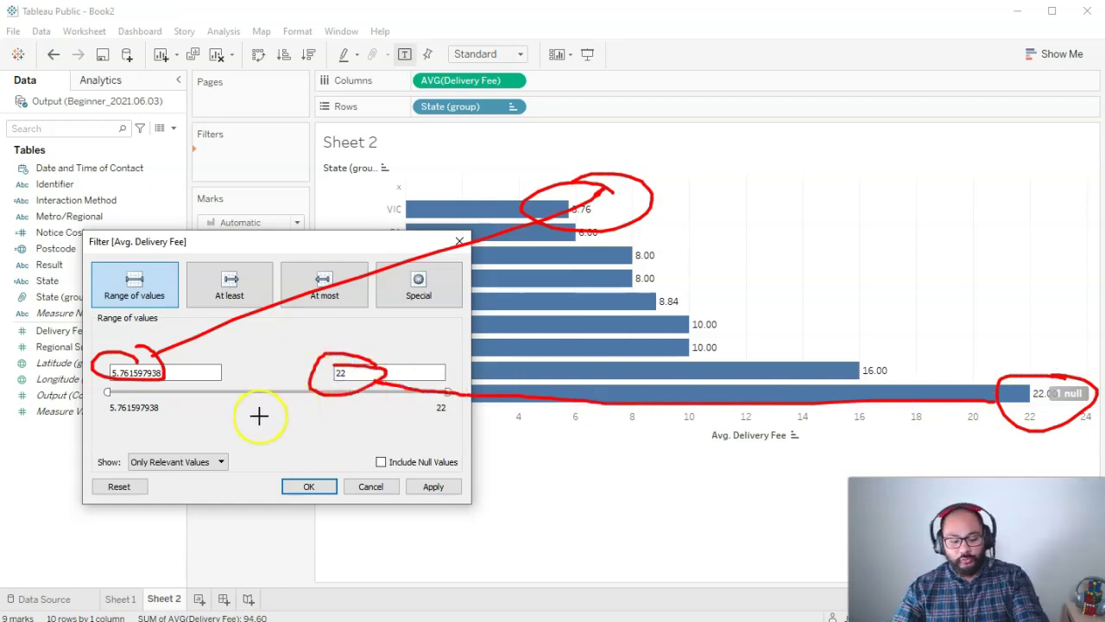
{"action": "key", "text": "Escape"}
Set the average range to 8–20 and apply it, leaving six bars
{"action": "left_click_drag", "start_coordinate": [448, 392], "coordinate": [443, 392]}
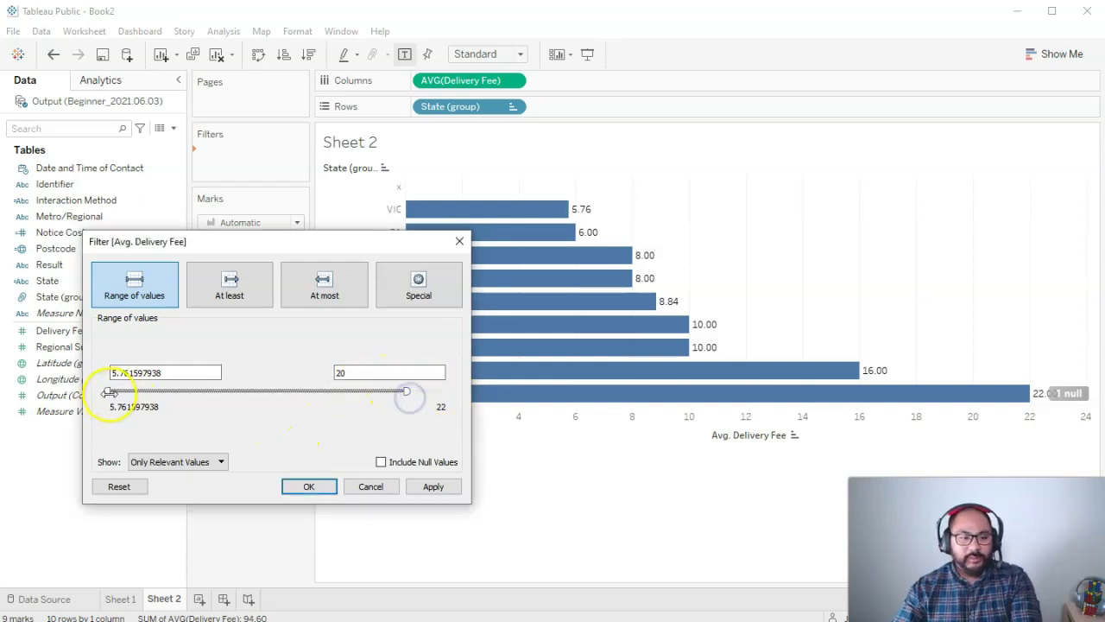
{"action": "left_click_drag", "start_coordinate": [107, 392], "coordinate": [162, 395]}
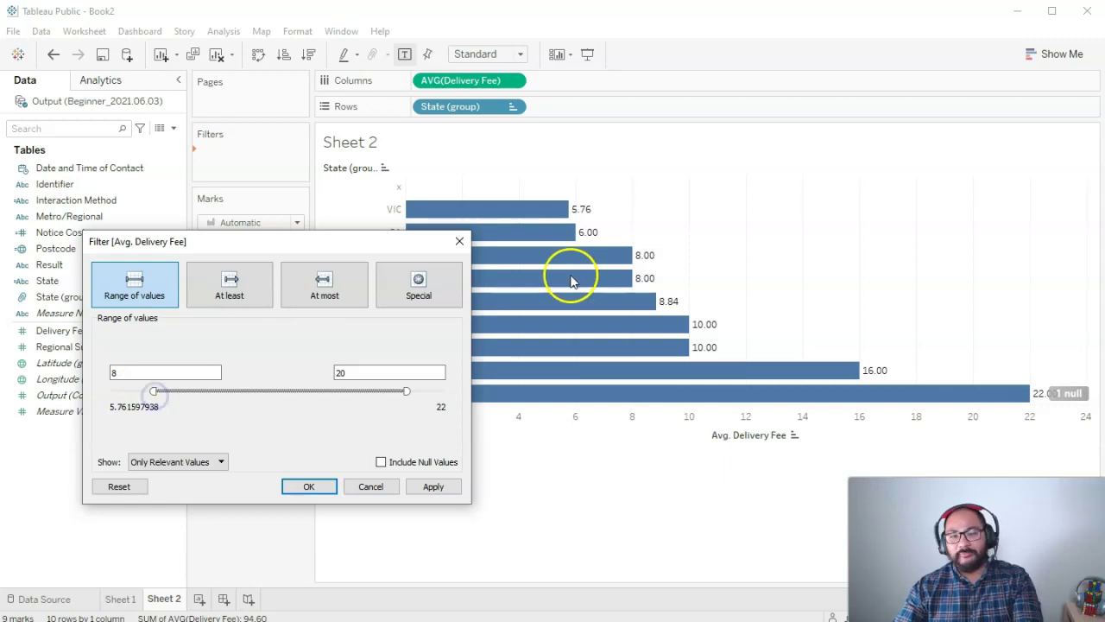
{"action": "left_click", "coordinate": [429, 488]}
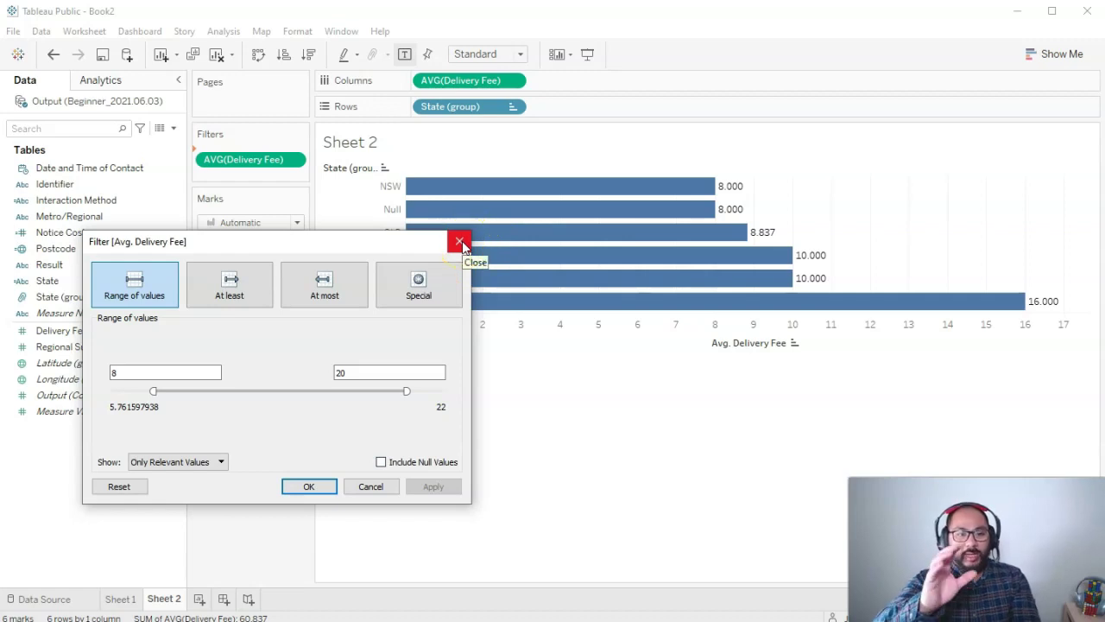
{"action": "left_click", "coordinate": [459, 242]}
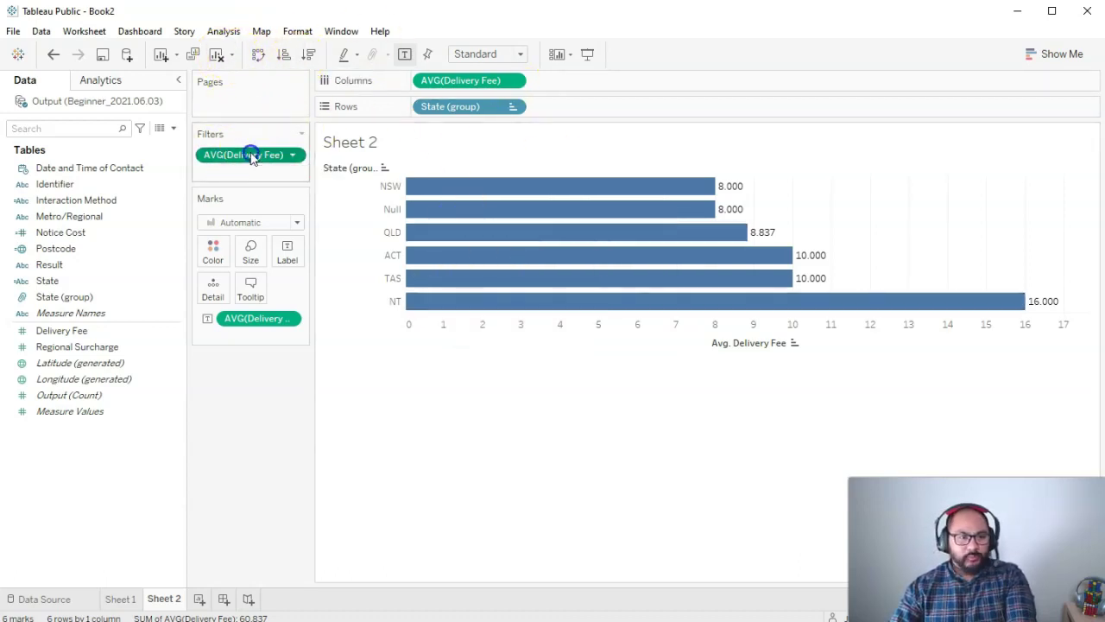
{"action": "left_click_drag", "start_coordinate": [254, 153], "coordinate": [251, 474]}
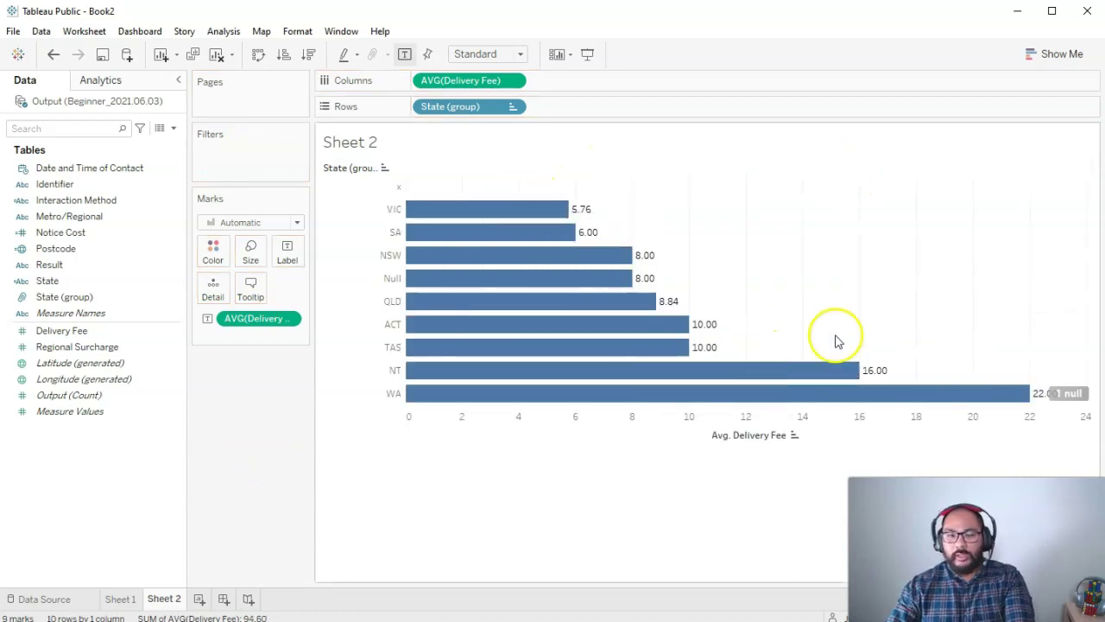
{"action": "right_click", "coordinate": [473, 81]}
{"action": "mouse_move", "coordinate": [563, 231]}
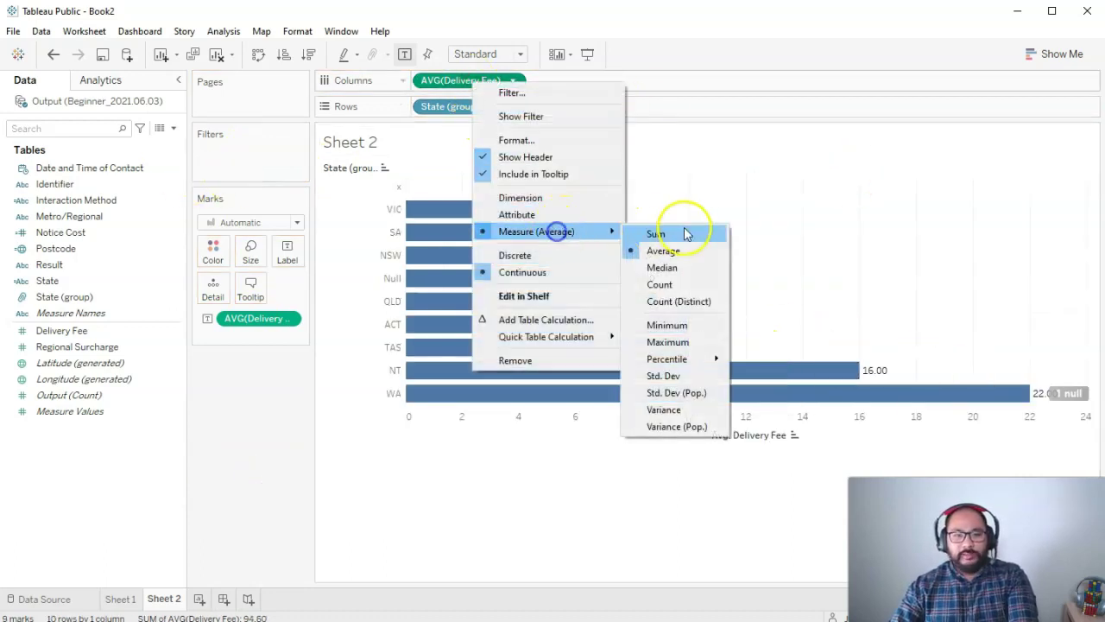
{"action": "left_click", "coordinate": [681, 230]}
{"action": "right_click", "coordinate": [259, 319]}
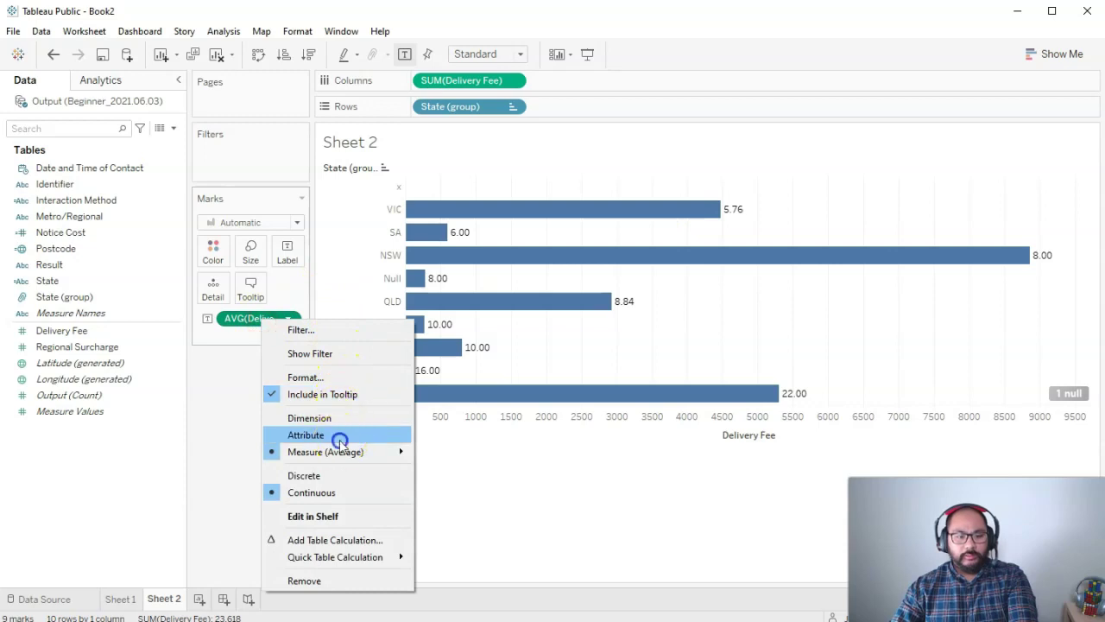
{"action": "mouse_move", "coordinate": [365, 451]}
{"action": "left_click", "coordinate": [446, 452]}
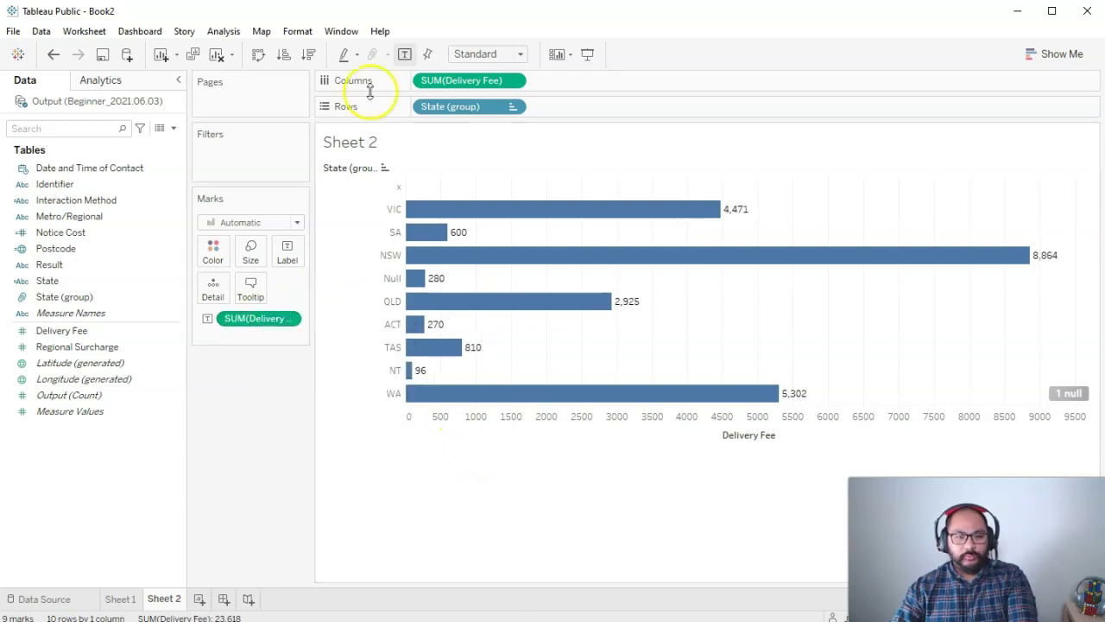
{"action": "left_click", "coordinate": [284, 55]}
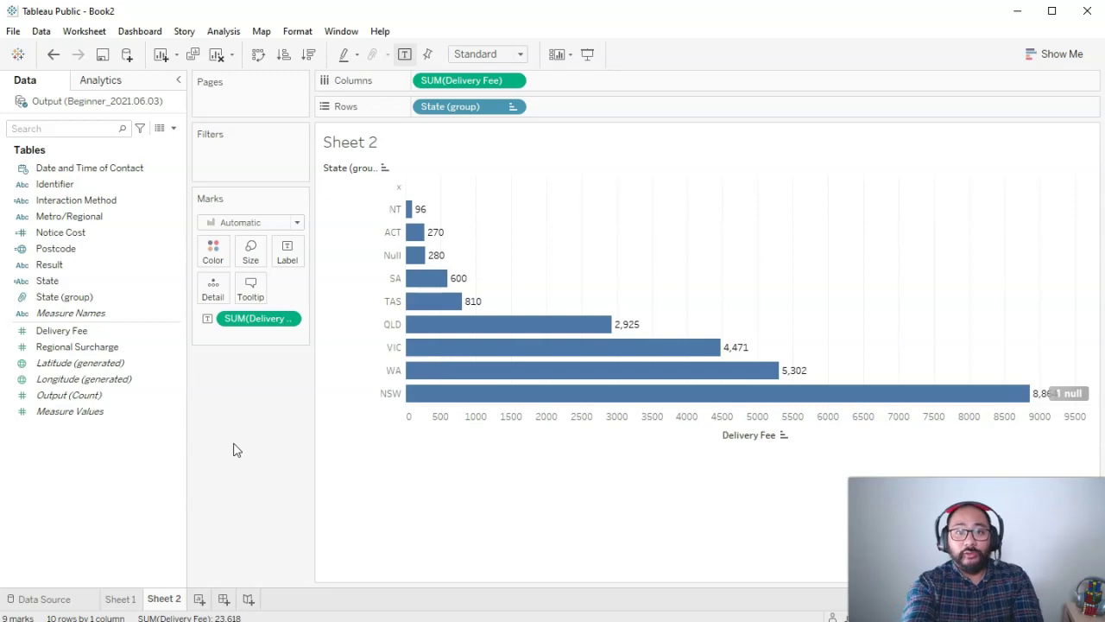
{"action": "mouse_move", "coordinate": [509, 86]}
{"action": "left_mouse_down"}
{"action": "mouse_move", "coordinate": [452, 57]}
{"action": "mouse_move", "coordinate": [458, 95]}
{"action": "mouse_move", "coordinate": [519, 69]}
{"action": "left_mouse_up"}
{"action": "key", "text": "Escape"}
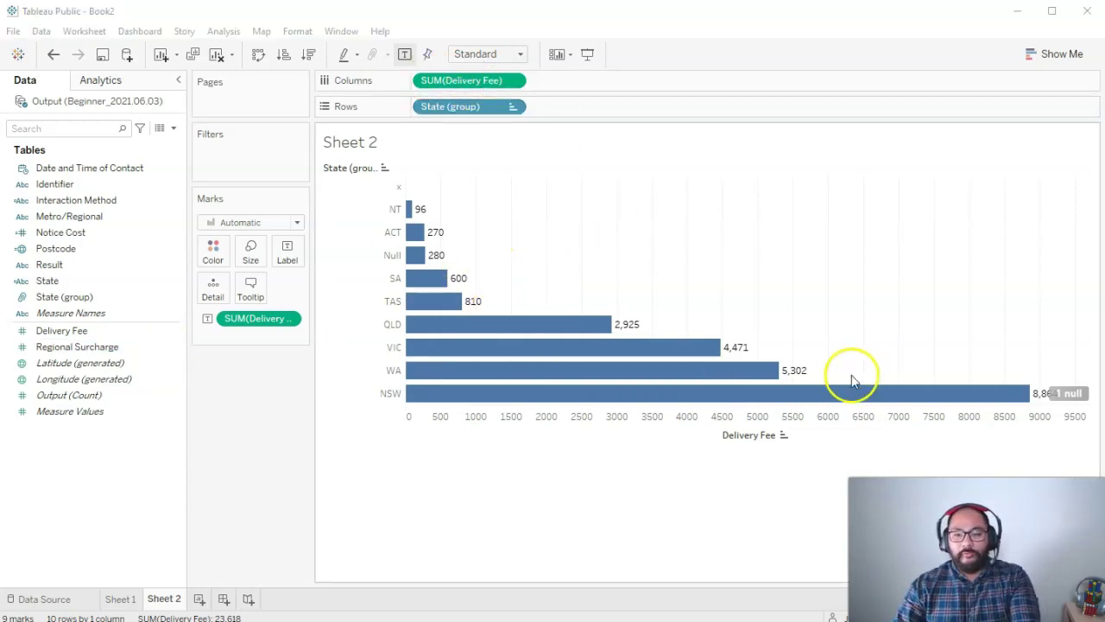
Highlight the QLD bar and open an enlarged View Data window
{"action": "left_click", "coordinate": [496, 326]}
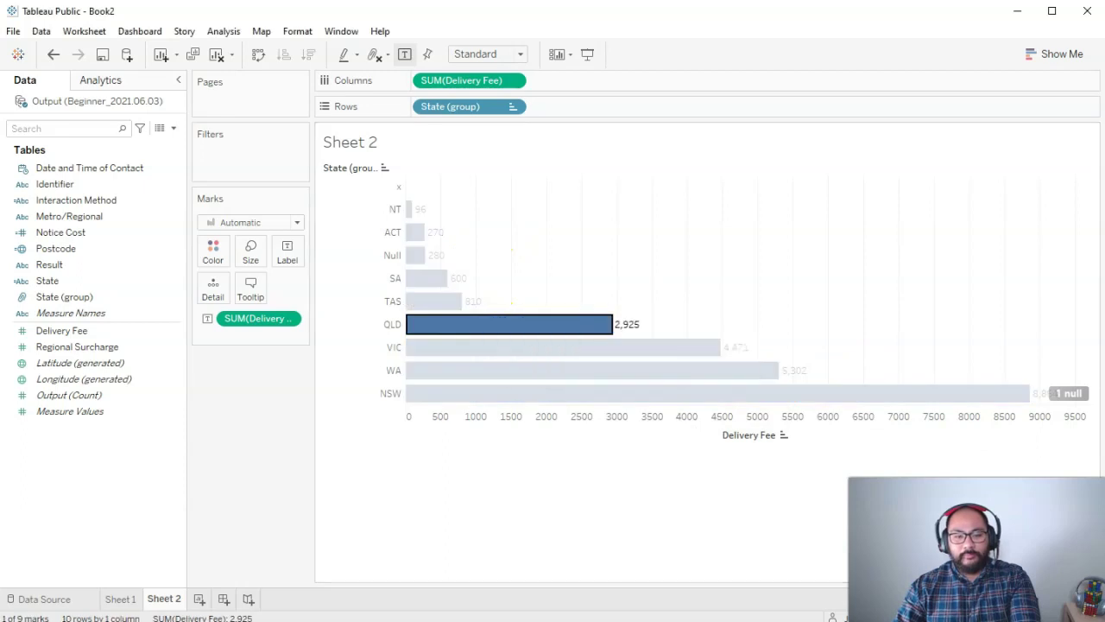
{"action": "left_click", "coordinate": [163, 130]}
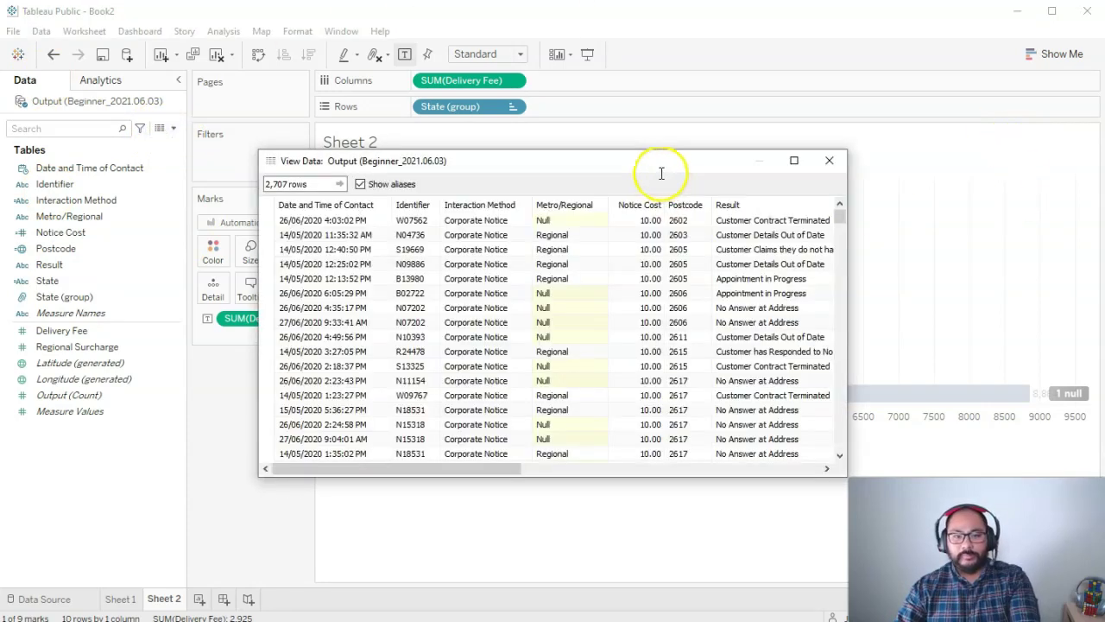
{"action": "left_click_drag", "start_coordinate": [609, 169], "coordinate": [400, 31]}
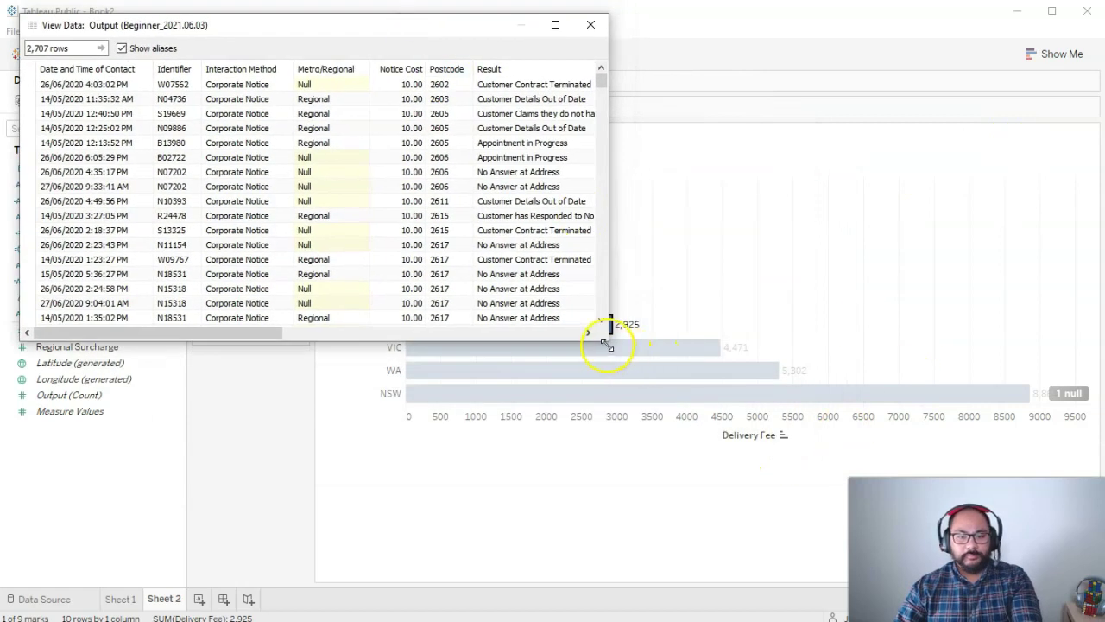
{"action": "left_click_drag", "start_coordinate": [608, 343], "coordinate": [808, 574]}
{"action": "left_click_drag", "start_coordinate": [493, 567], "coordinate": [746, 581]}
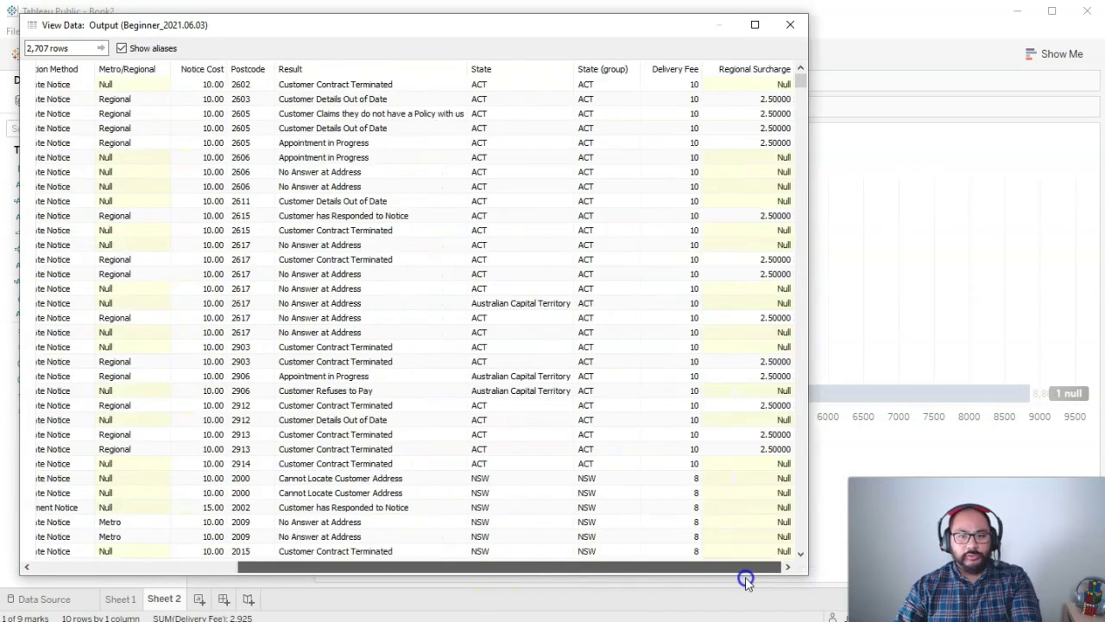
Sort the data rows by Delivery Fee and inspect the Null fee cells
{"action": "left_click", "coordinate": [674, 71]}
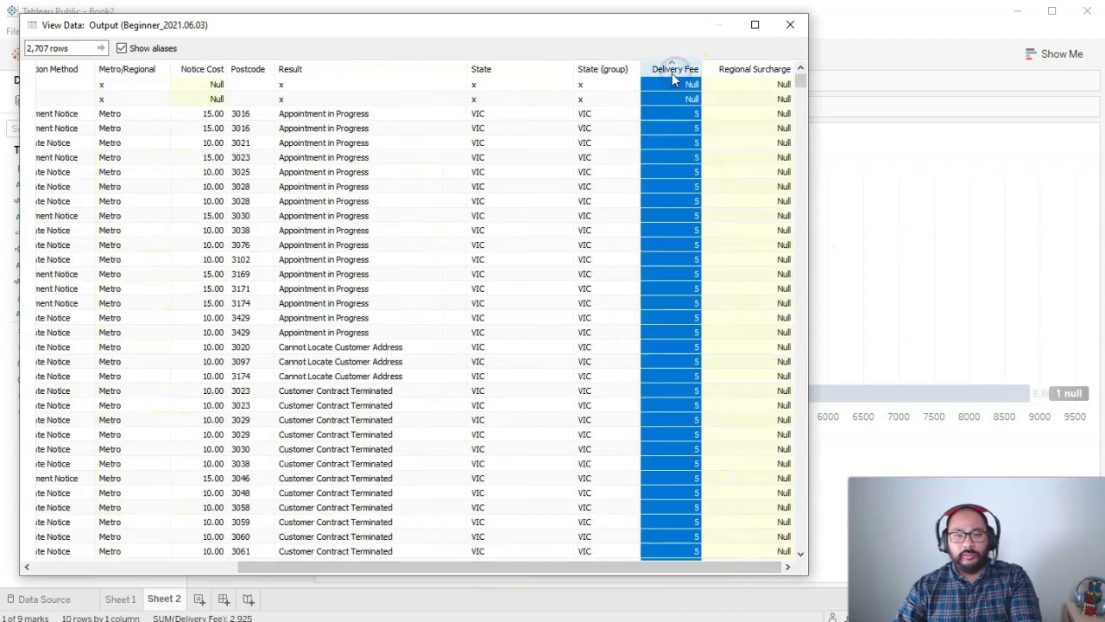
{"action": "left_click", "coordinate": [682, 157]}
{"action": "left_click", "coordinate": [691, 84]}
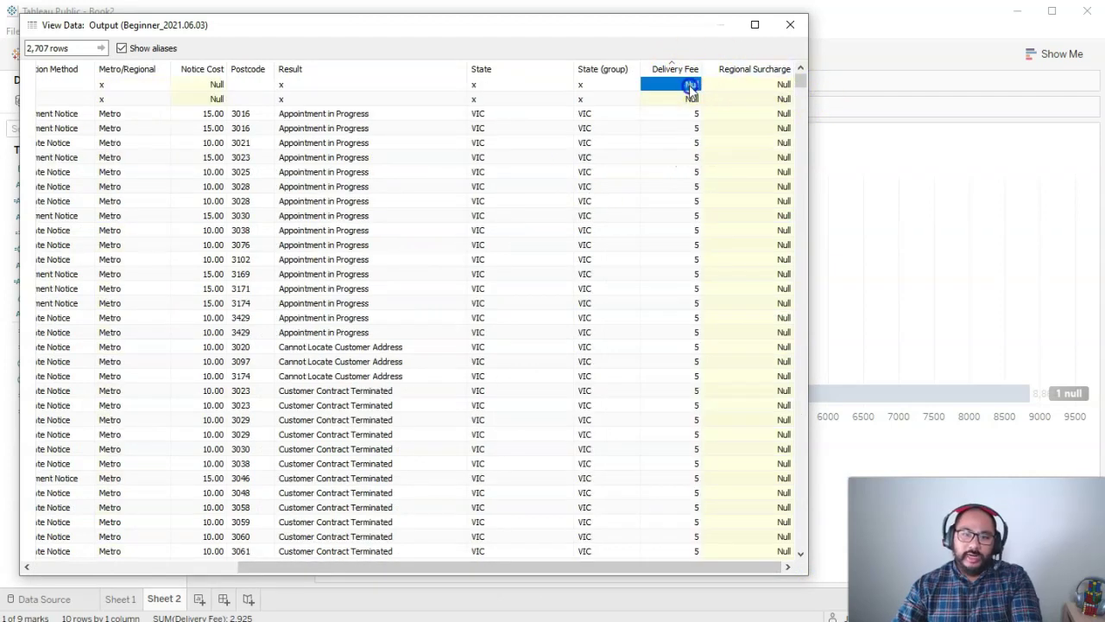
{"action": "left_click_drag", "start_coordinate": [691, 84], "coordinate": [774, 145]}
{"action": "scroll", "coordinate": [757, 173], "scroll_direction": "down", "scroll_amount": 7}
{"action": "left_click_drag", "start_coordinate": [802, 89], "coordinate": [791, 552]}
{"action": "left_click", "coordinate": [544, 60]}
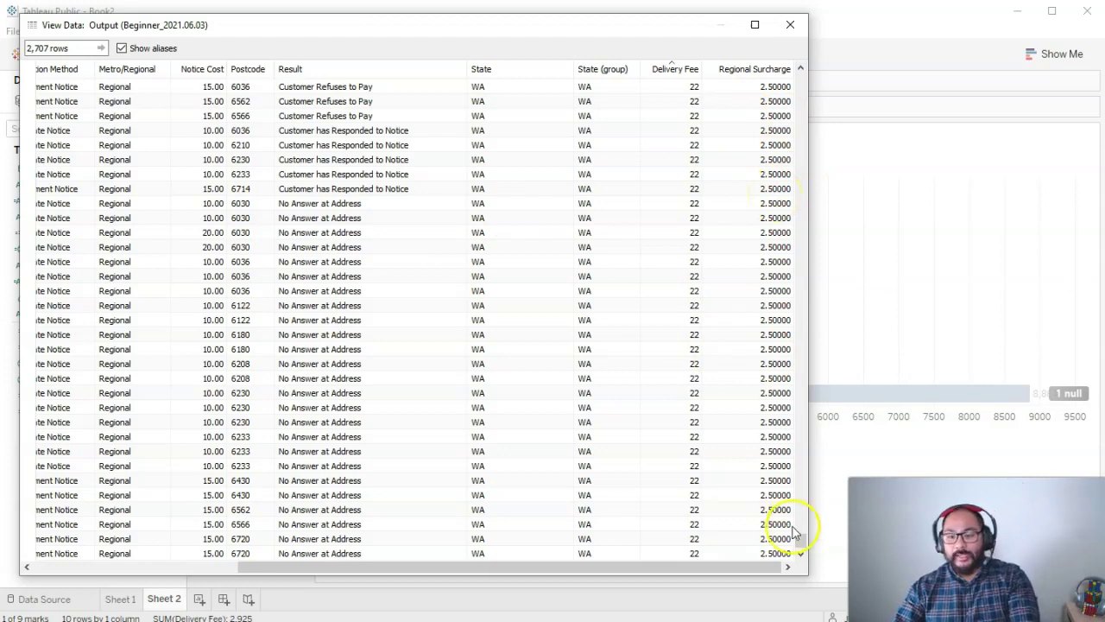
{"action": "left_click_drag", "start_coordinate": [802, 538], "coordinate": [801, 508]}
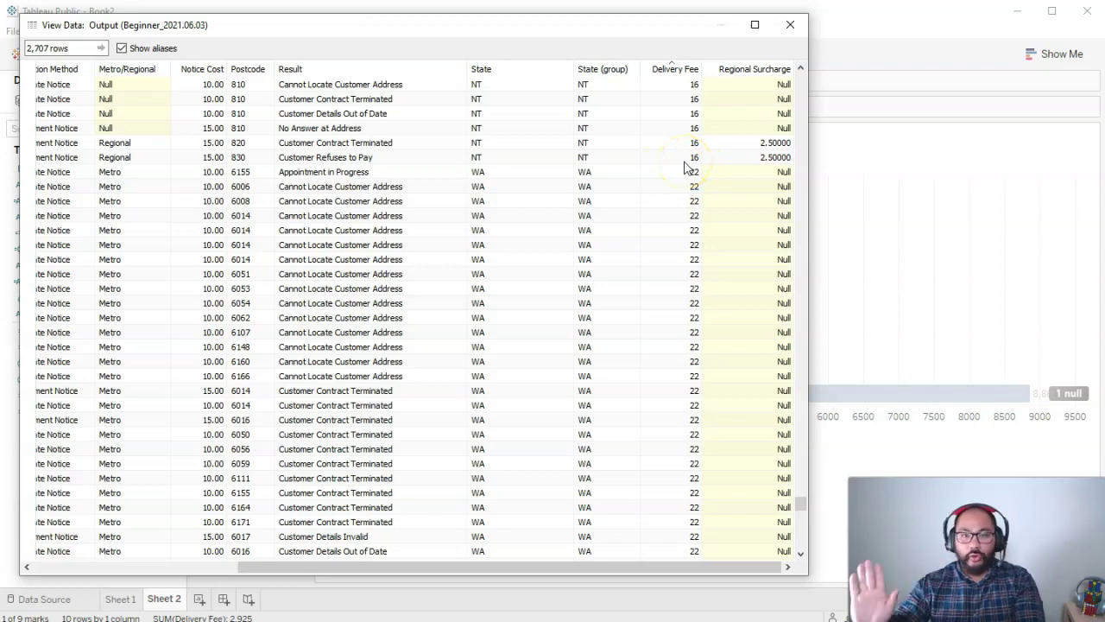
{"action": "left_click", "coordinate": [781, 32]}
Filter all Delivery Fee values to the range 5–15, dropping NT and WA
{"action": "left_click_drag", "start_coordinate": [64, 331], "coordinate": [244, 160]}
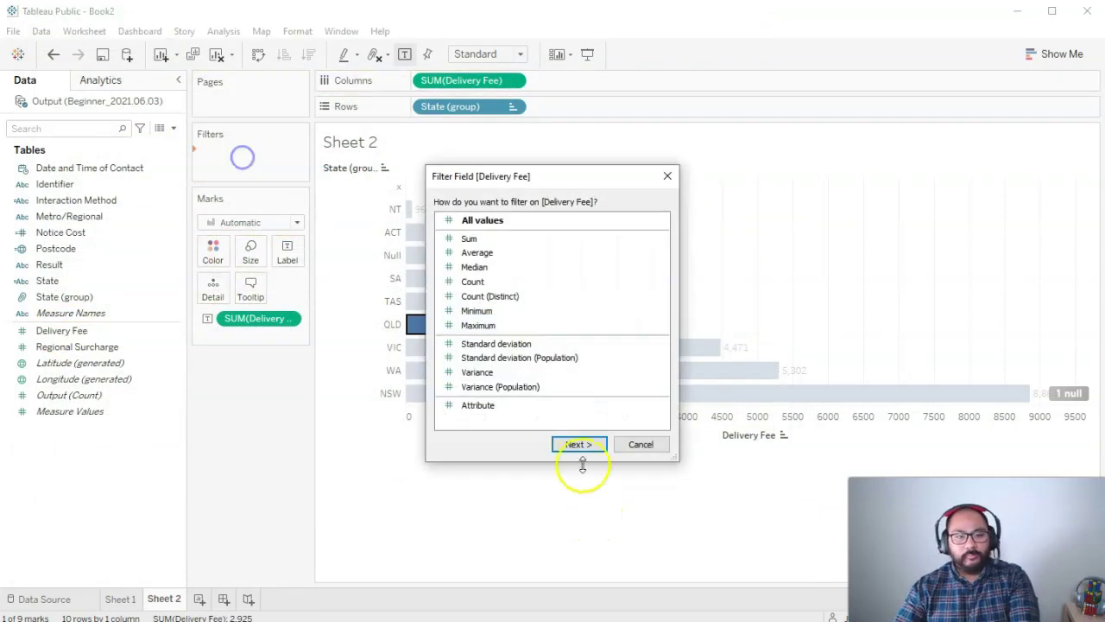
{"action": "left_click", "coordinate": [477, 222]}
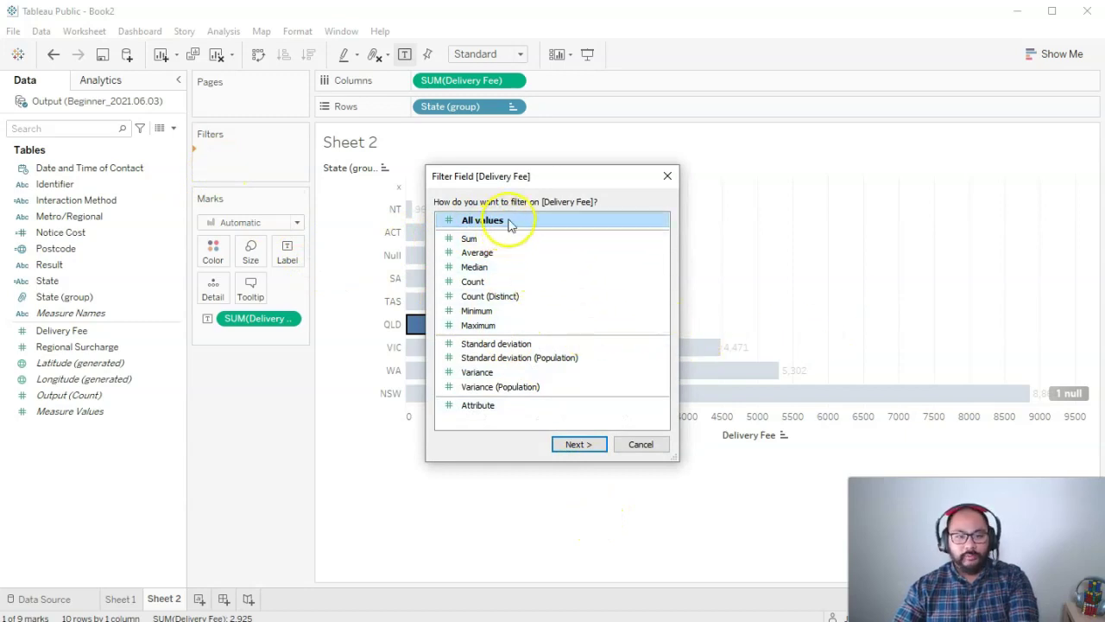
{"action": "double_click", "coordinate": [508, 224]}
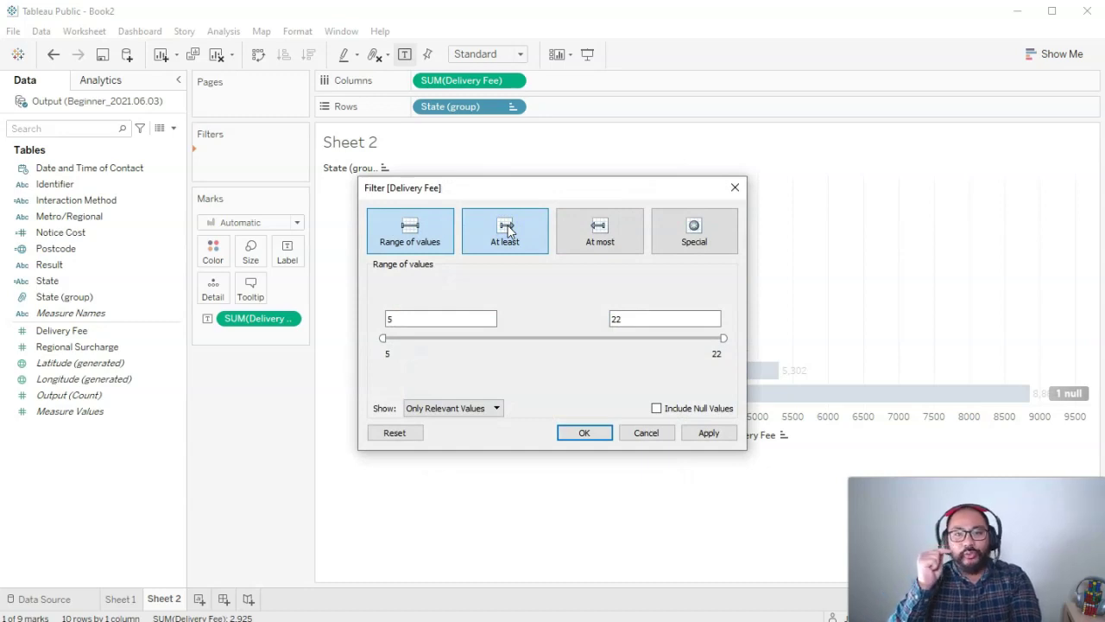
{"action": "left_click", "coordinate": [486, 363]}
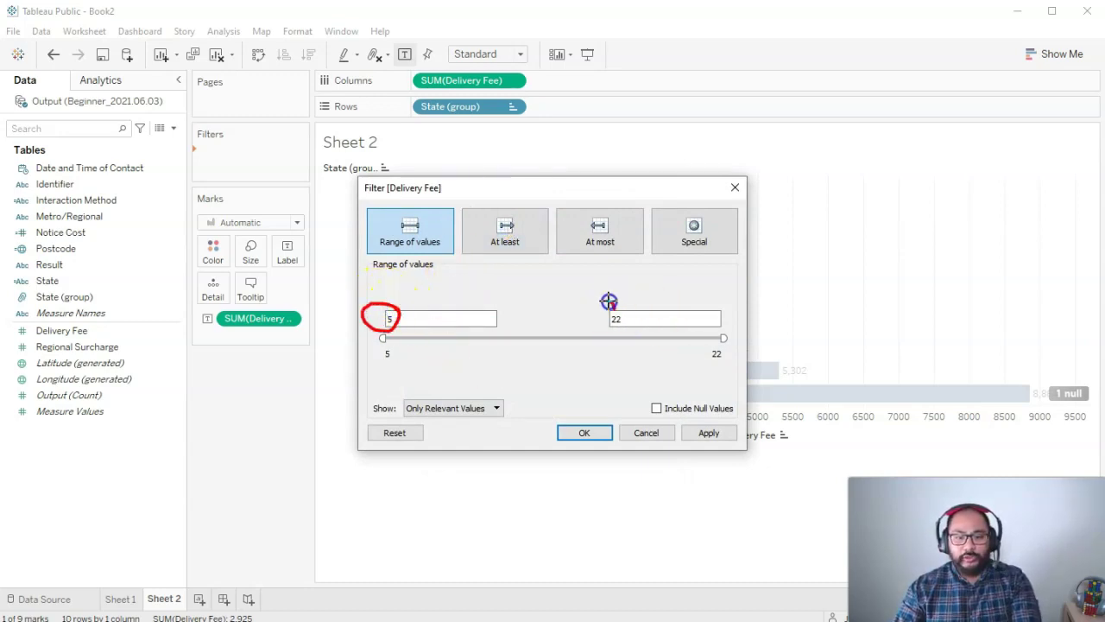
{"action": "left_click_drag", "start_coordinate": [622, 300], "coordinate": [615, 302]}
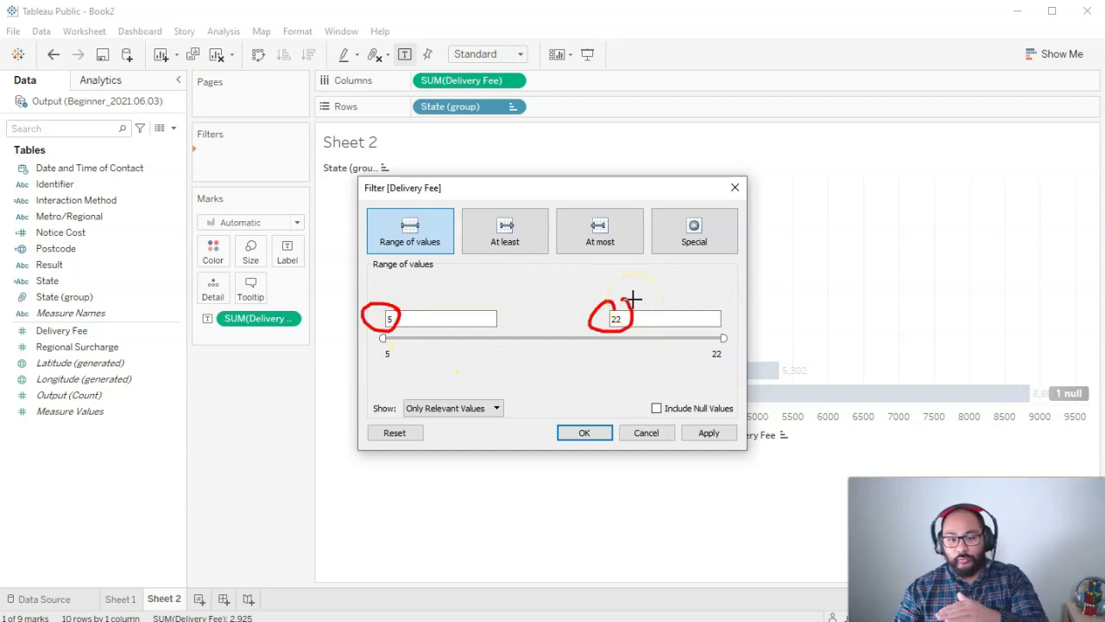
{"action": "key", "text": "Escape"}
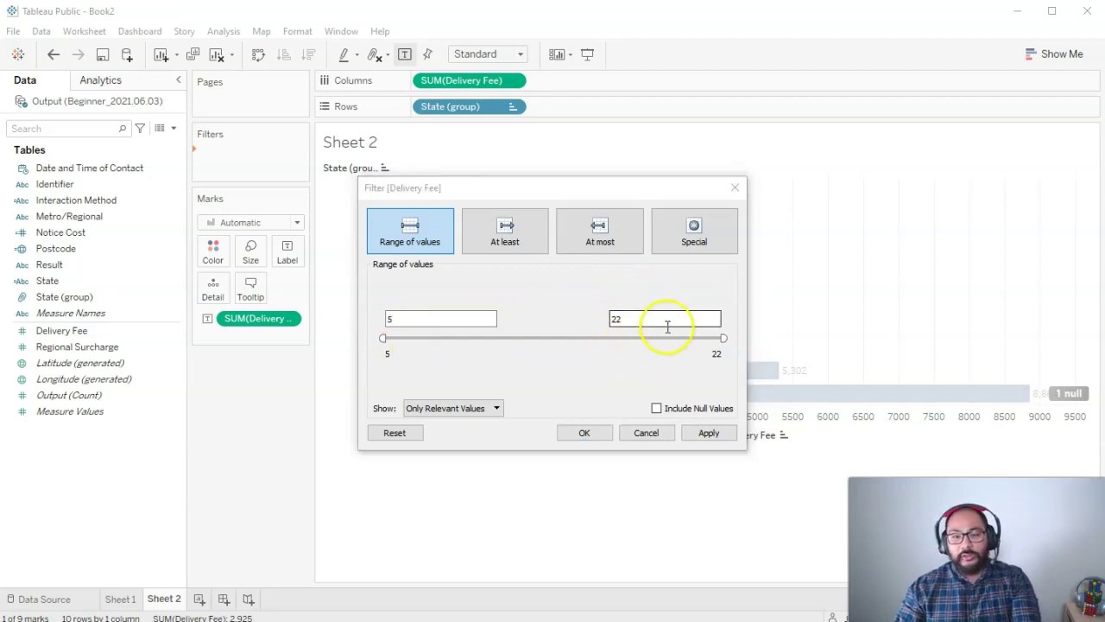
{"action": "left_click_drag", "start_coordinate": [723, 338], "coordinate": [713, 335]}
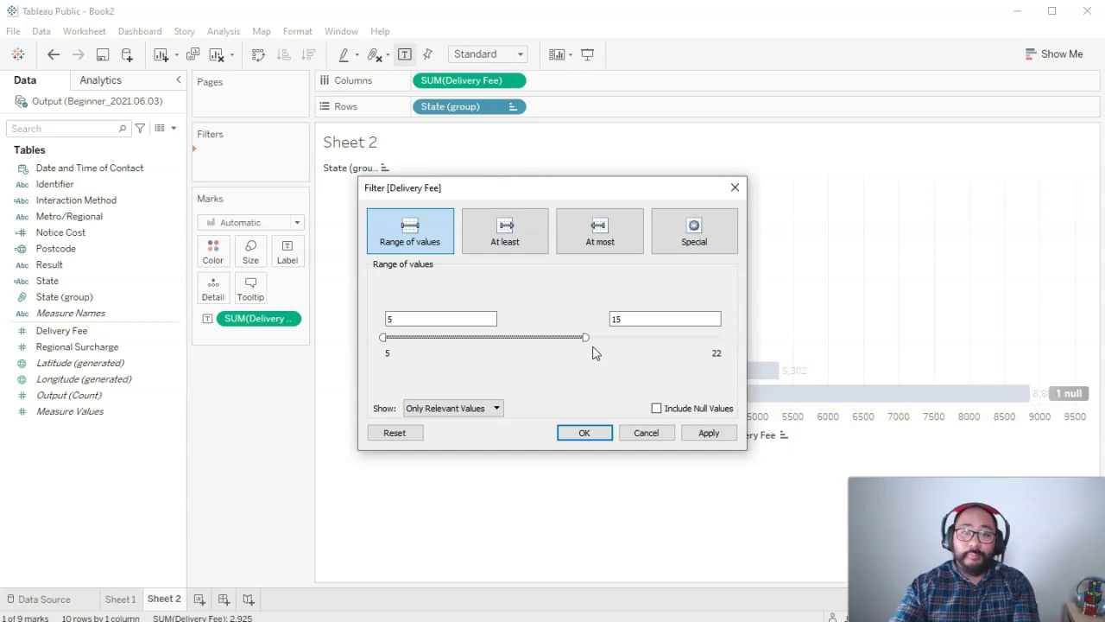
{"action": "left_click", "coordinate": [596, 436]}
{"action": "left_click", "coordinate": [745, 239]}
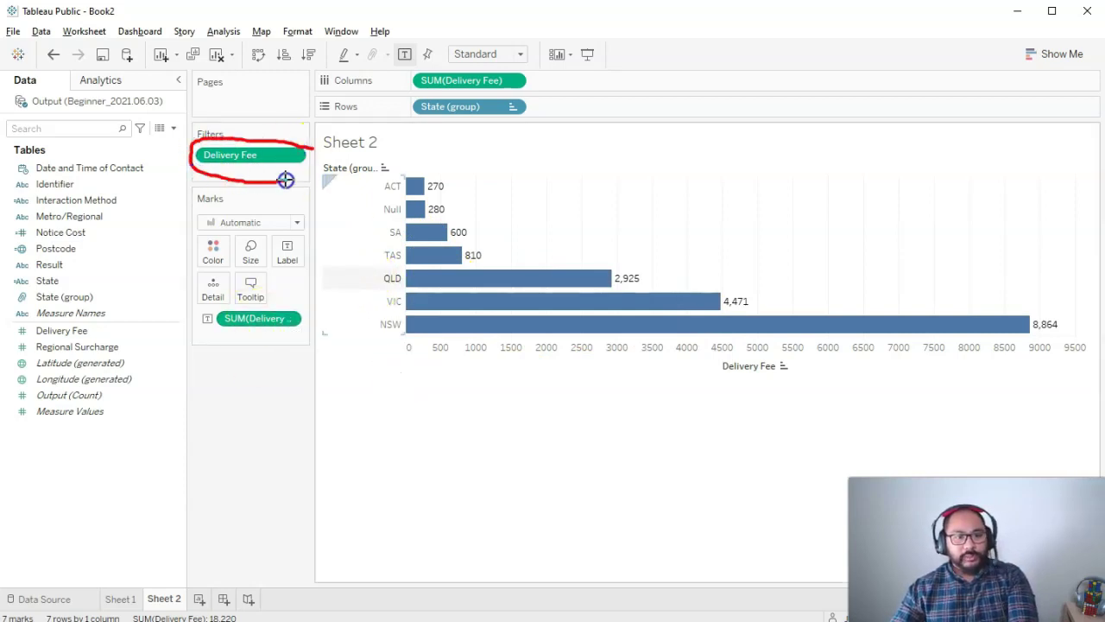
Convert the Delivery Fee filter to Discrete and uncheck Null, 16 and 22
{"action": "right_click", "coordinate": [240, 157]}
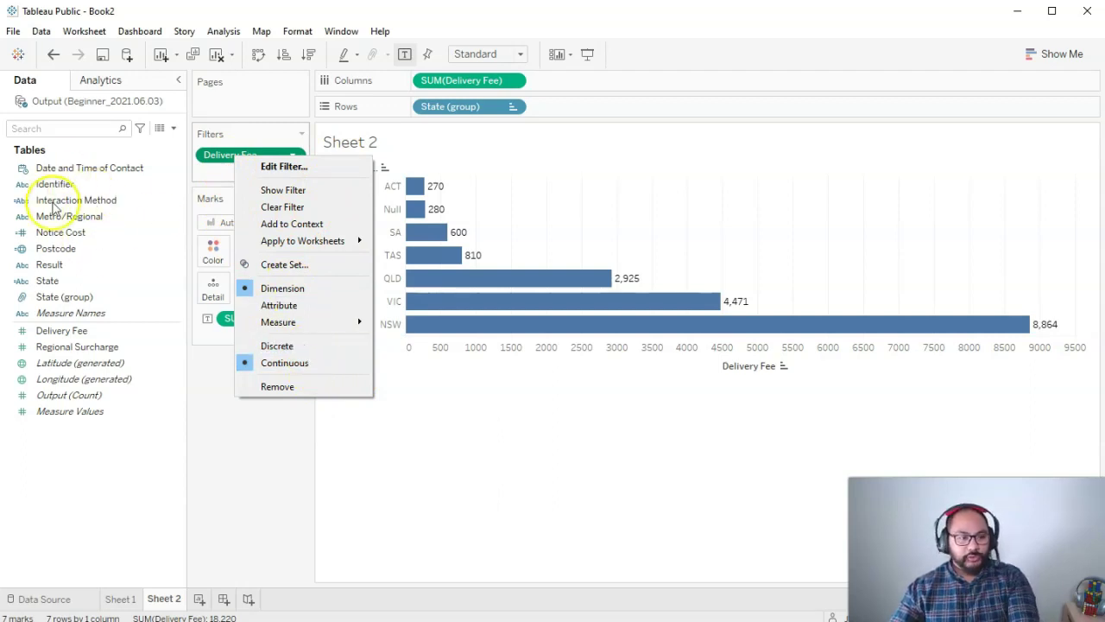
{"action": "left_click", "coordinate": [230, 506]}
{"action": "left_click_drag", "start_coordinate": [107, 250], "coordinate": [127, 185]}
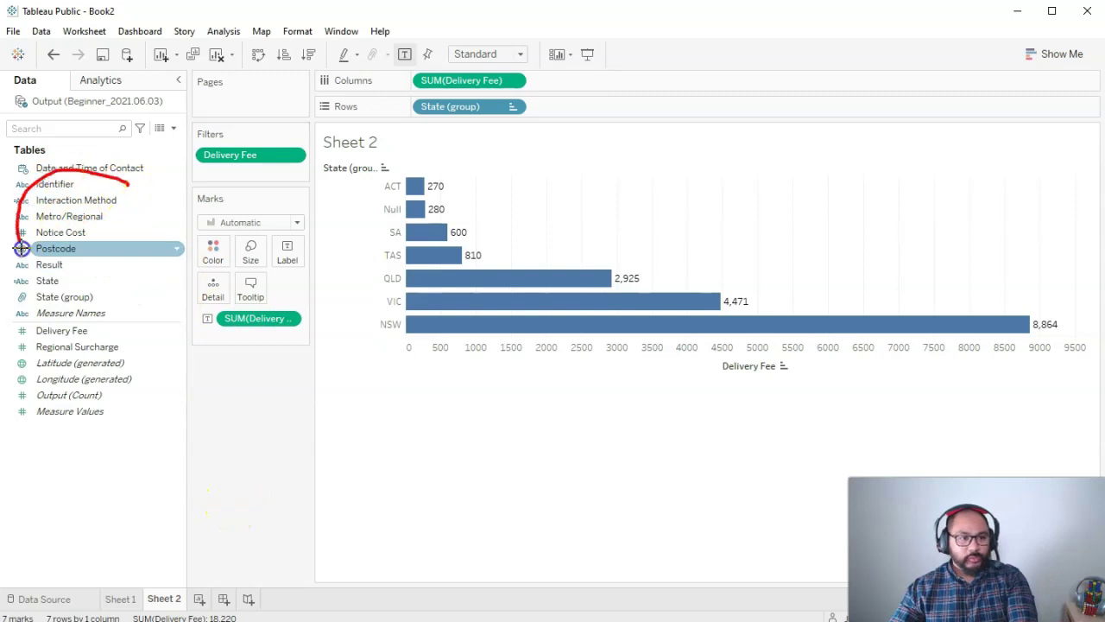
{"action": "mouse_move", "coordinate": [21, 248]}
{"action": "left_mouse_down"}
{"action": "mouse_move", "coordinate": [73, 308]}
{"action": "mouse_move", "coordinate": [147, 217]}
{"action": "left_mouse_up"}
{"action": "right_click", "coordinate": [249, 155]}
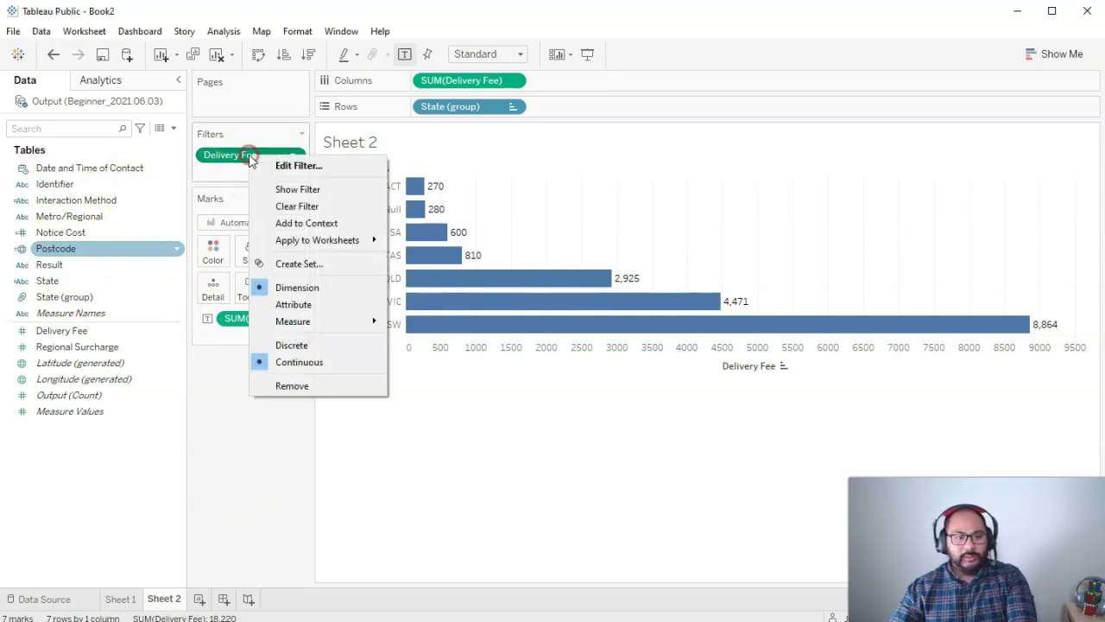
{"action": "left_click", "coordinate": [331, 345]}
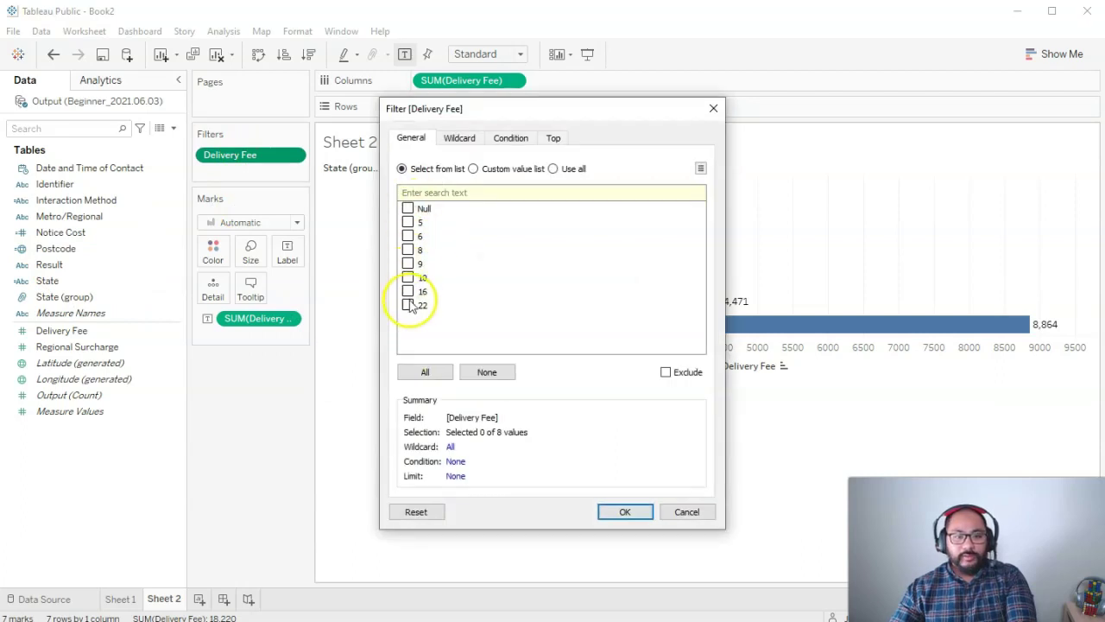
{"action": "left_click_drag", "start_coordinate": [602, 113], "coordinate": [256, 130]}
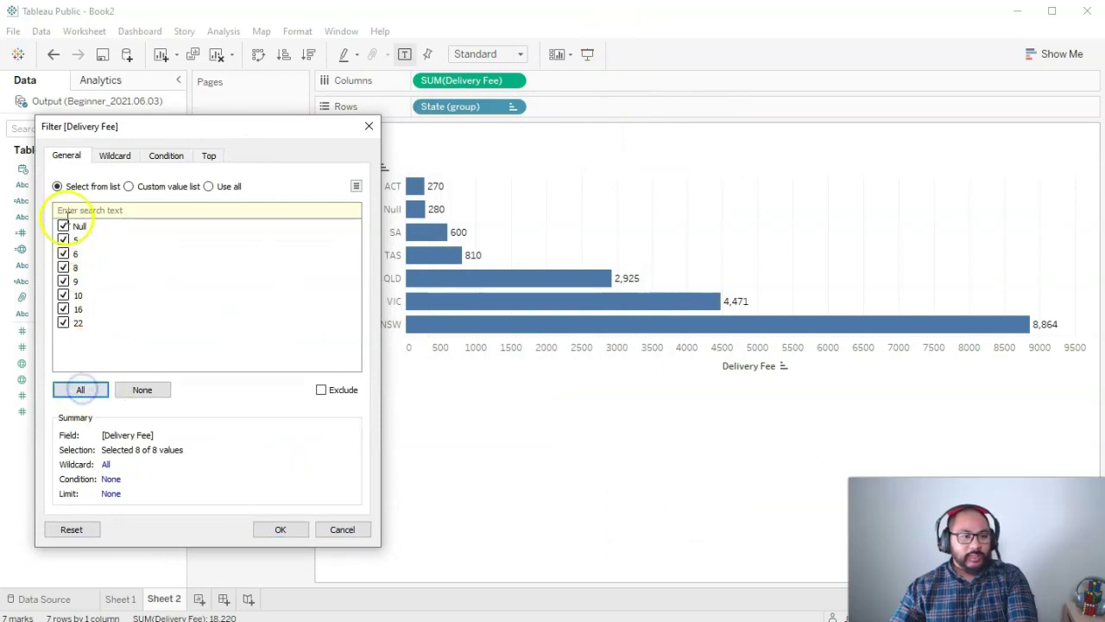
{"action": "left_click", "coordinate": [64, 227]}
{"action": "left_click", "coordinate": [64, 322]}
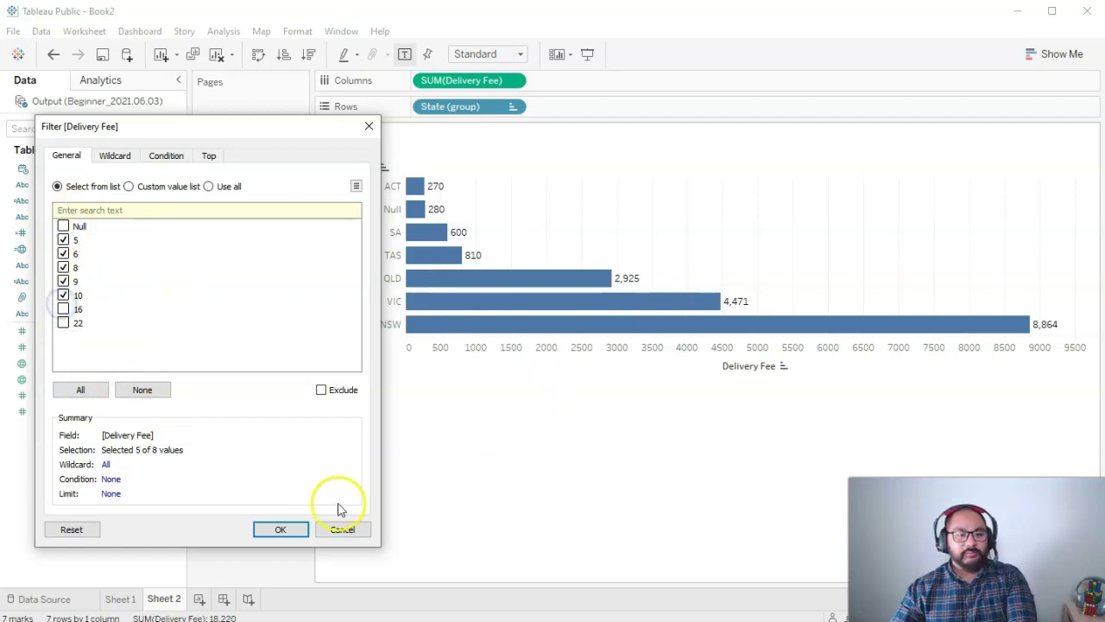
{"action": "left_click", "coordinate": [291, 528]}
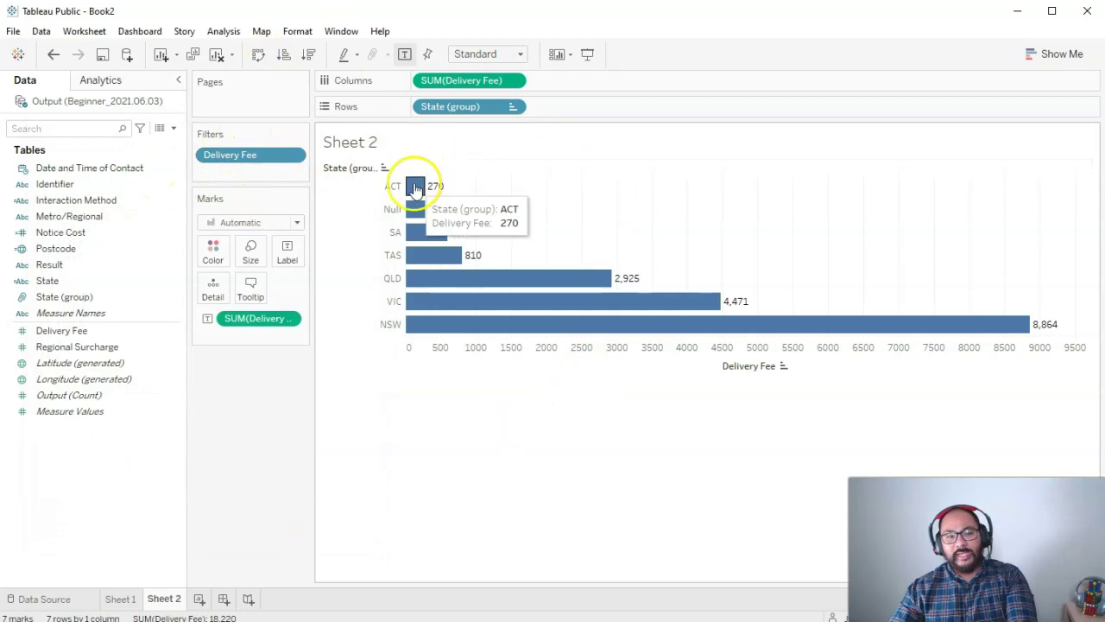
Edit the Delivery Fee filter, preview it without values 5 and 8, then select All values and confirm
{"action": "right_click", "coordinate": [246, 155]}
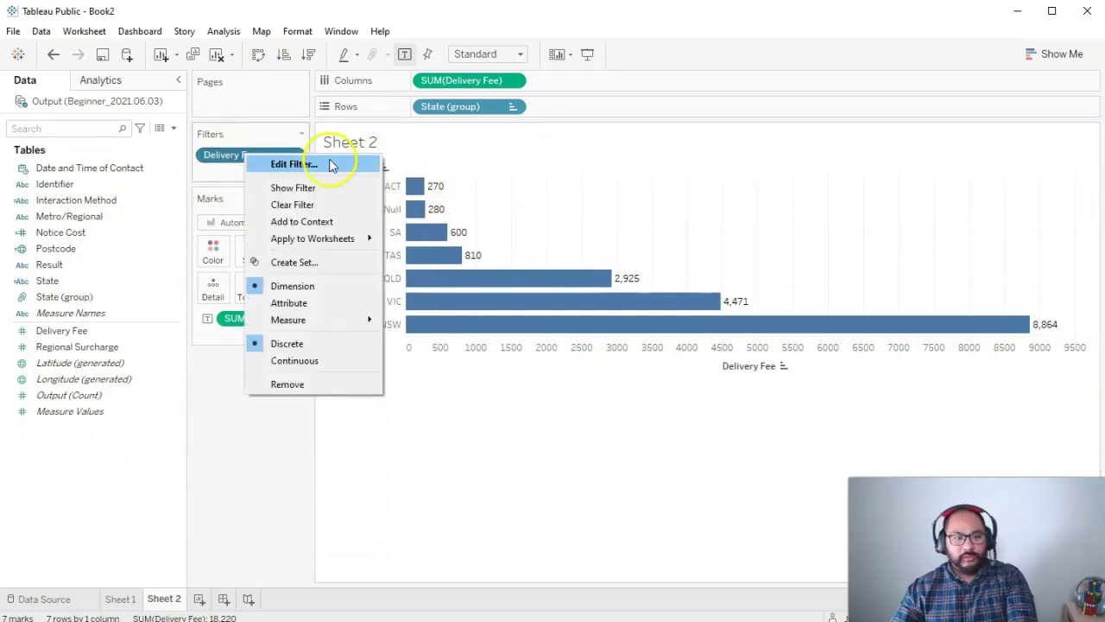
{"action": "left_click", "coordinate": [330, 164]}
{"action": "left_click", "coordinate": [408, 249]}
{"action": "left_click", "coordinate": [408, 222]}
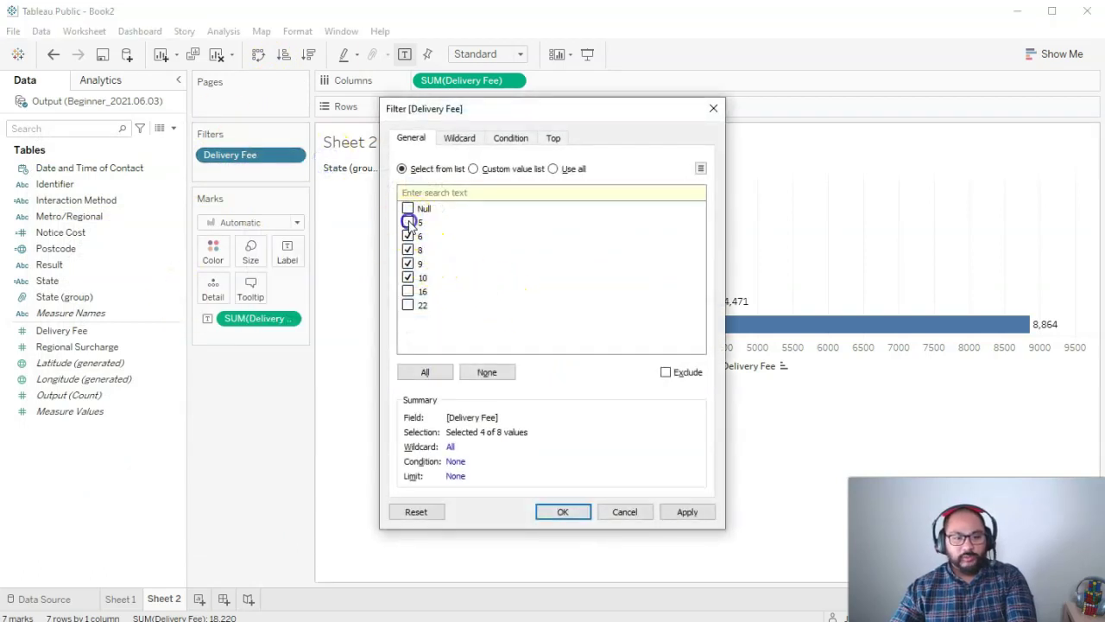
{"action": "left_click_drag", "start_coordinate": [583, 109], "coordinate": [225, 132]}
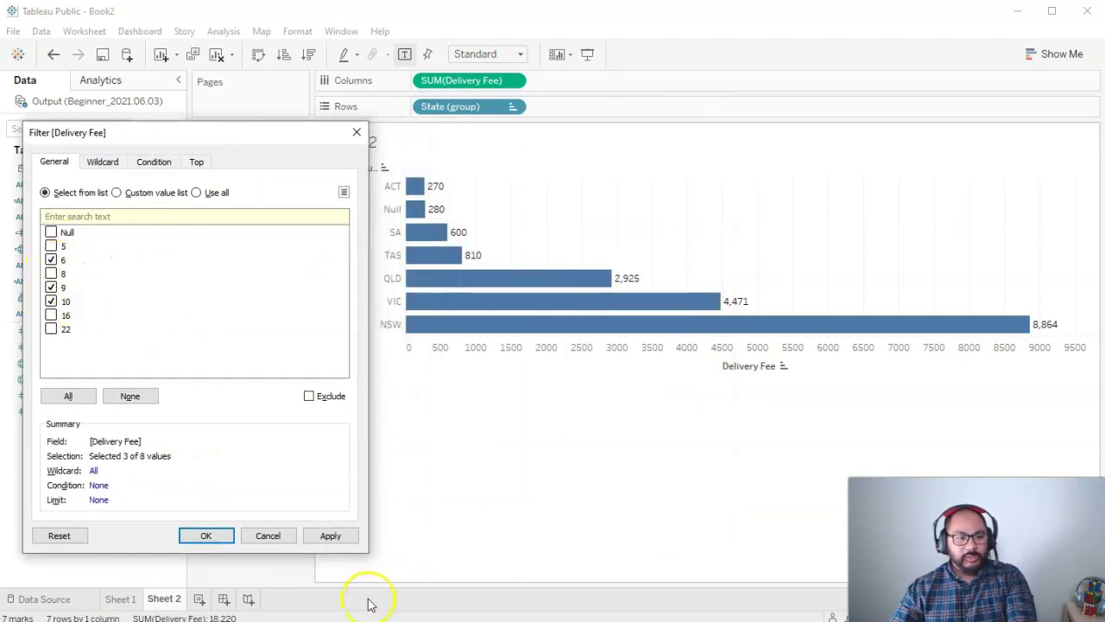
{"action": "left_click", "coordinate": [350, 538]}
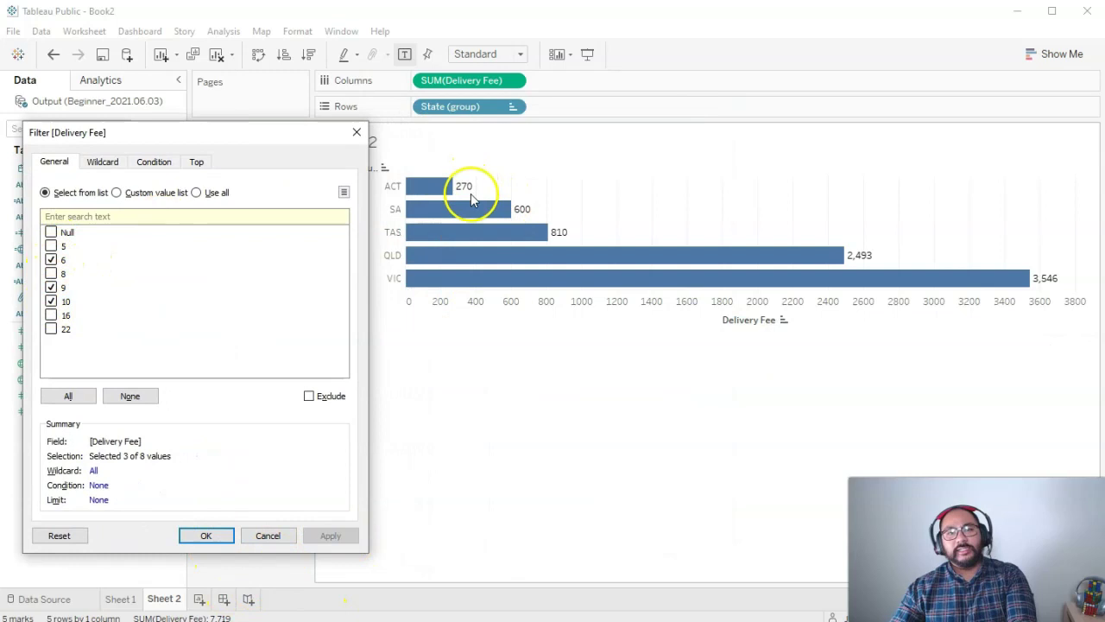
{"action": "left_click", "coordinate": [68, 396]}
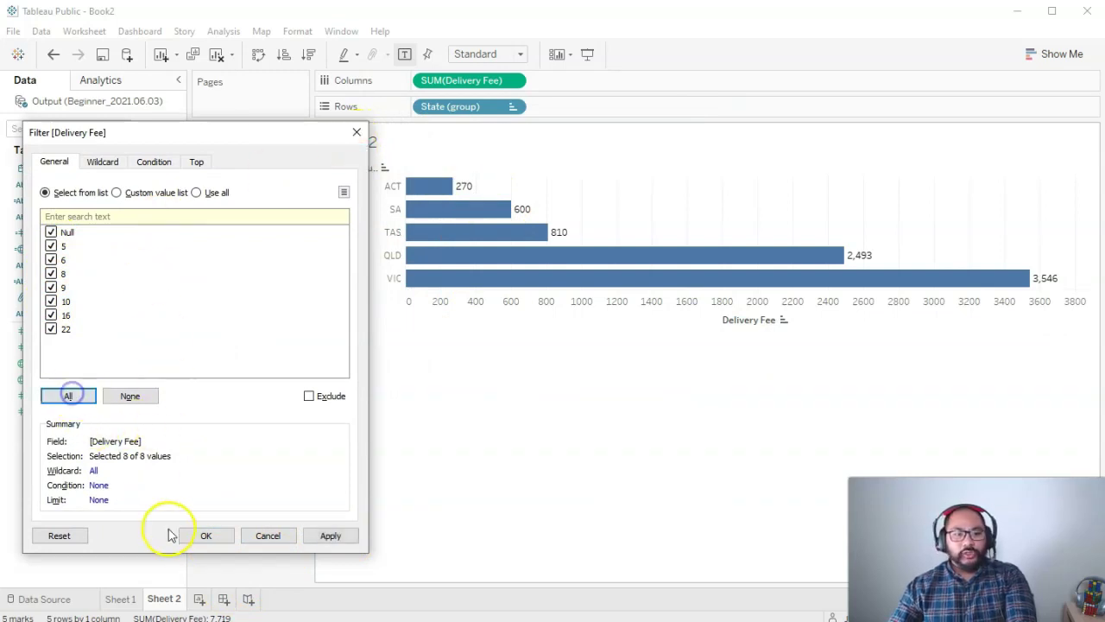
{"action": "left_click", "coordinate": [207, 535]}
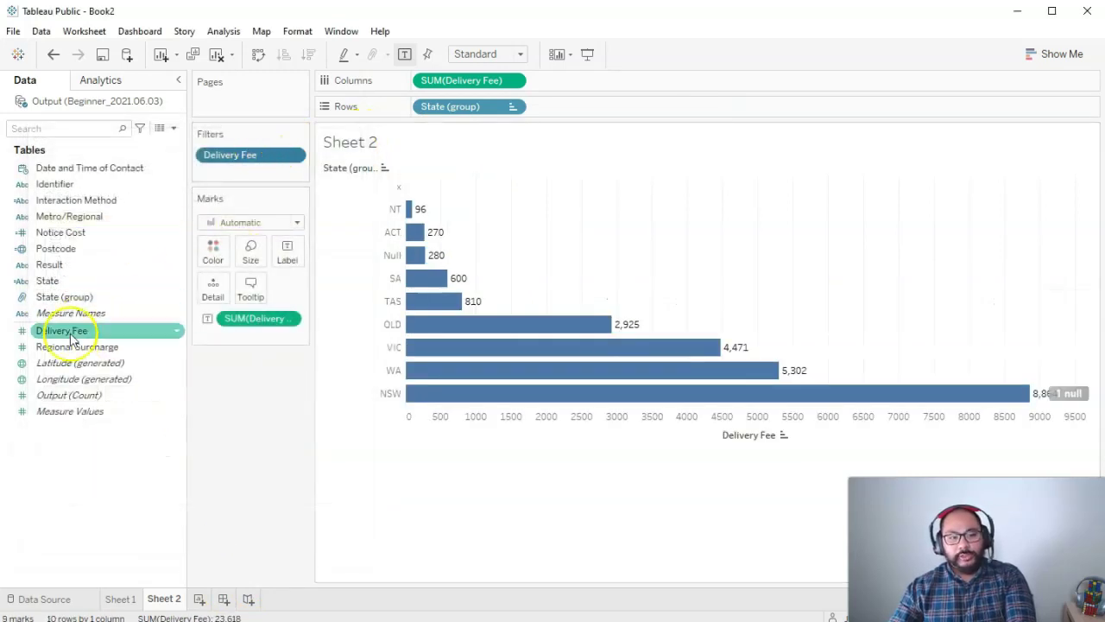